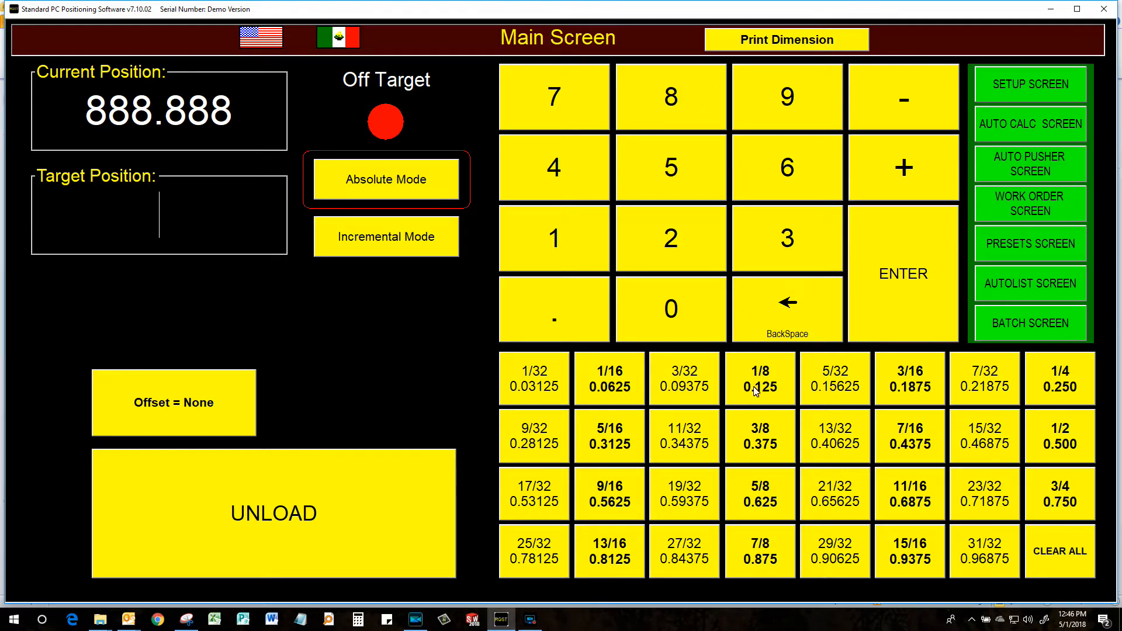
- Open the AutoList configuration's cutlist manager and start mapping a comma delimited parts file
{"action": "left_click", "coordinate": [1010, 292]}
{"action": "left_click", "coordinate": [1041, 35]}
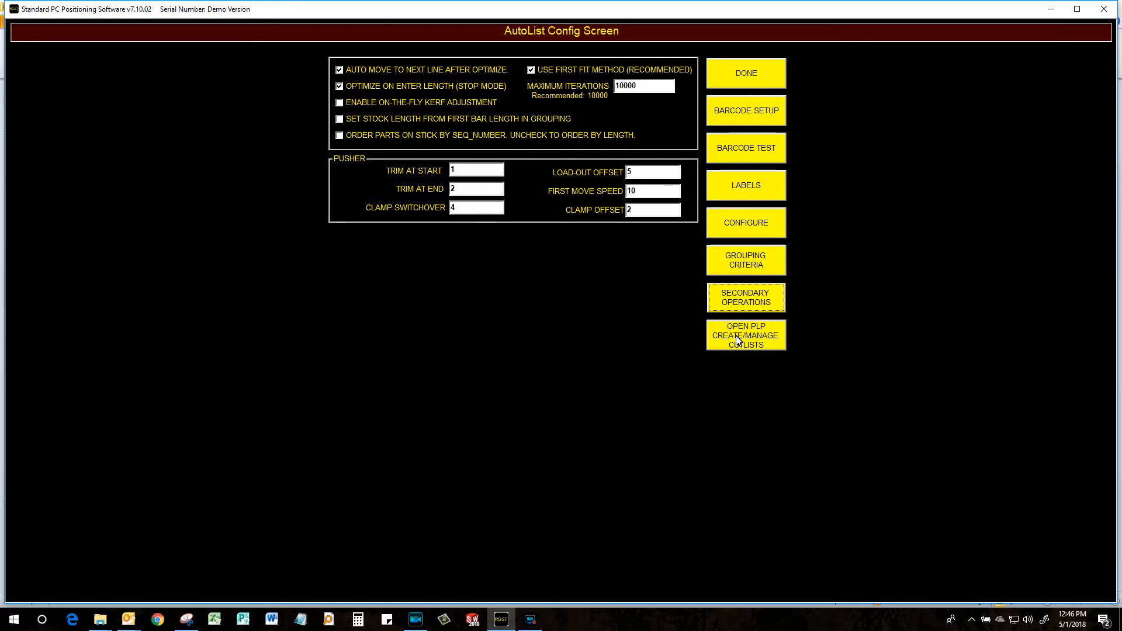
{"action": "left_click", "coordinate": [738, 340]}
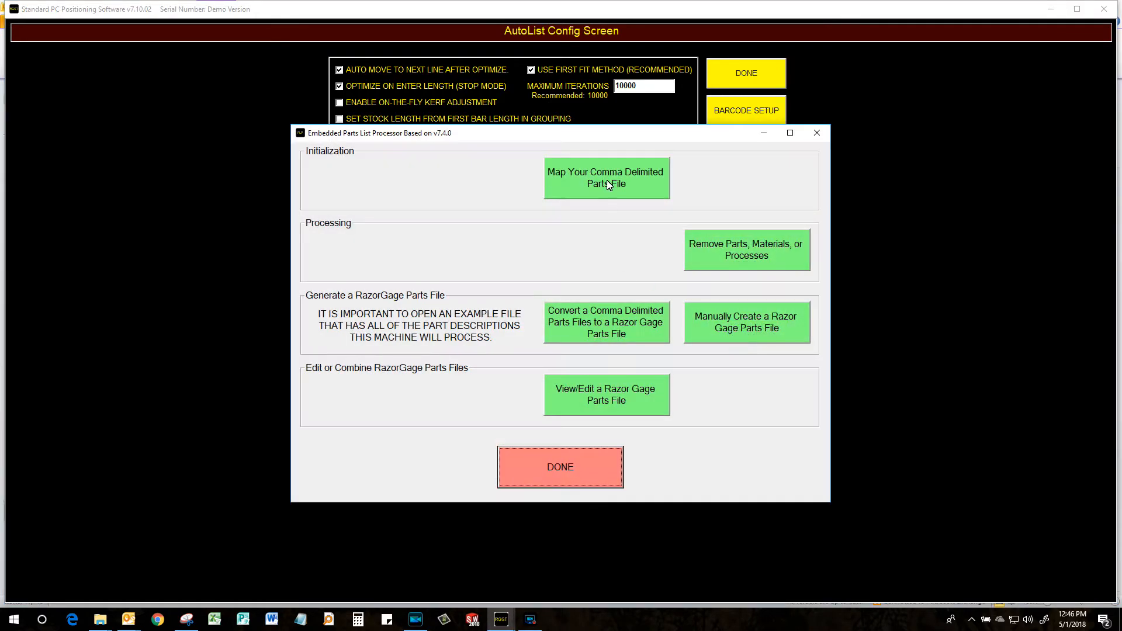
{"action": "left_click", "coordinate": [607, 183]}
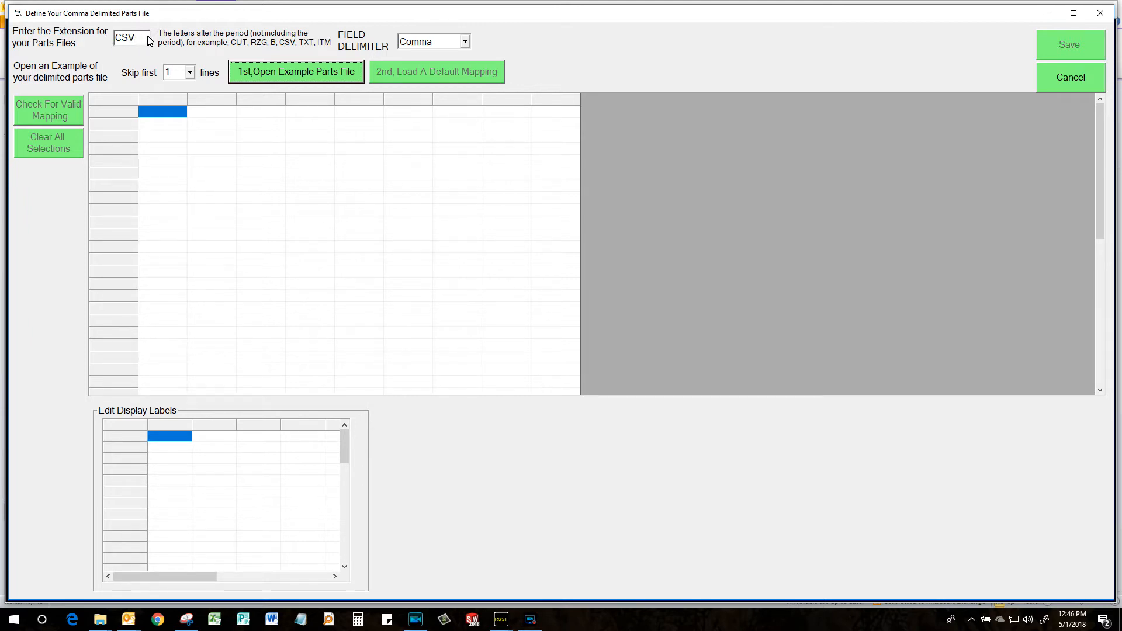
- Keep Comma as the field delimiter and set the number of first lines to skip to 0
{"action": "left_click", "coordinate": [465, 41]}
{"action": "left_click", "coordinate": [466, 42]}
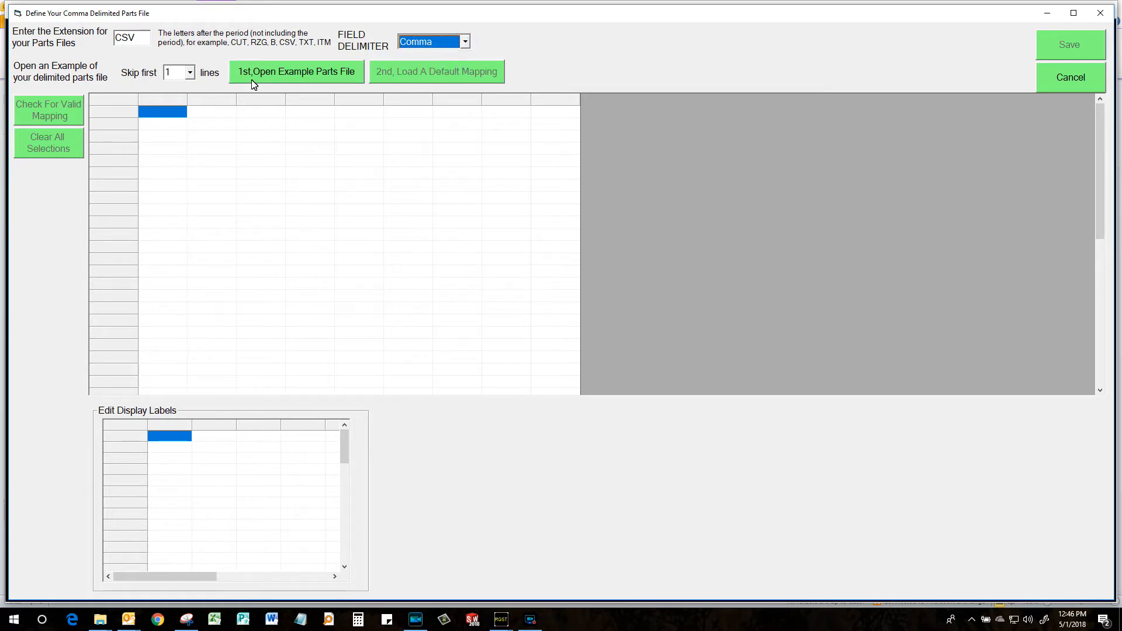
{"action": "left_click", "coordinate": [190, 74]}
{"action": "left_click_drag", "start_coordinate": [191, 96], "coordinate": [191, 74]}
{"action": "left_click", "coordinate": [173, 89]}
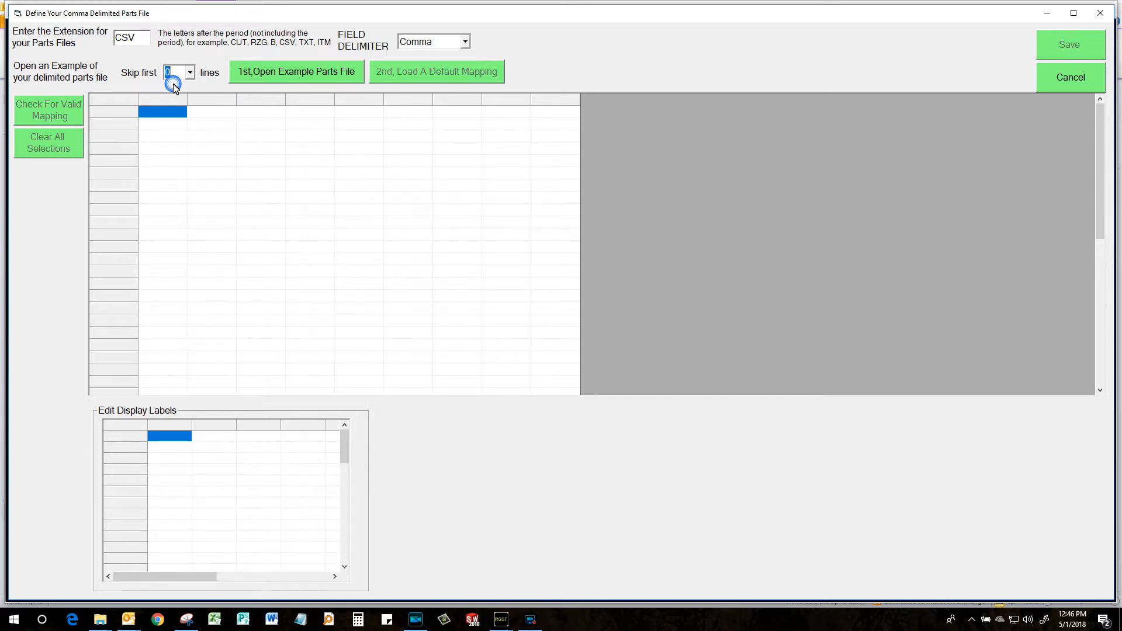
- Start opening an example parts file and look through the customer folders in CUTLISTS on the C: drive
{"action": "left_click", "coordinate": [278, 72]}
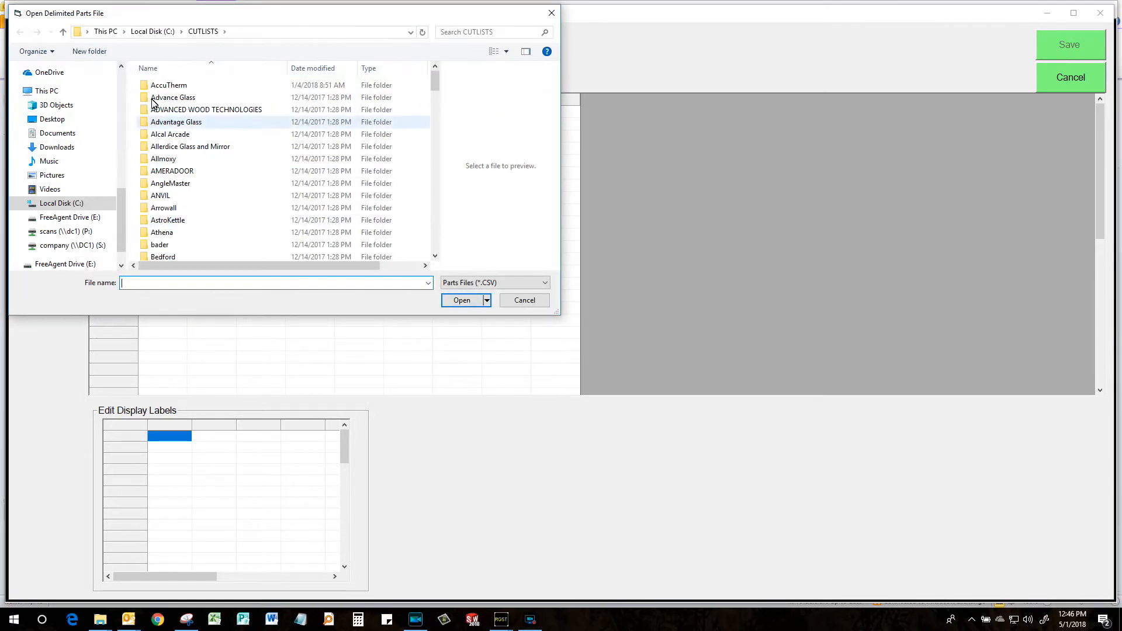
{"action": "left_click", "coordinate": [172, 159]}
{"action": "key", "text": "c"}
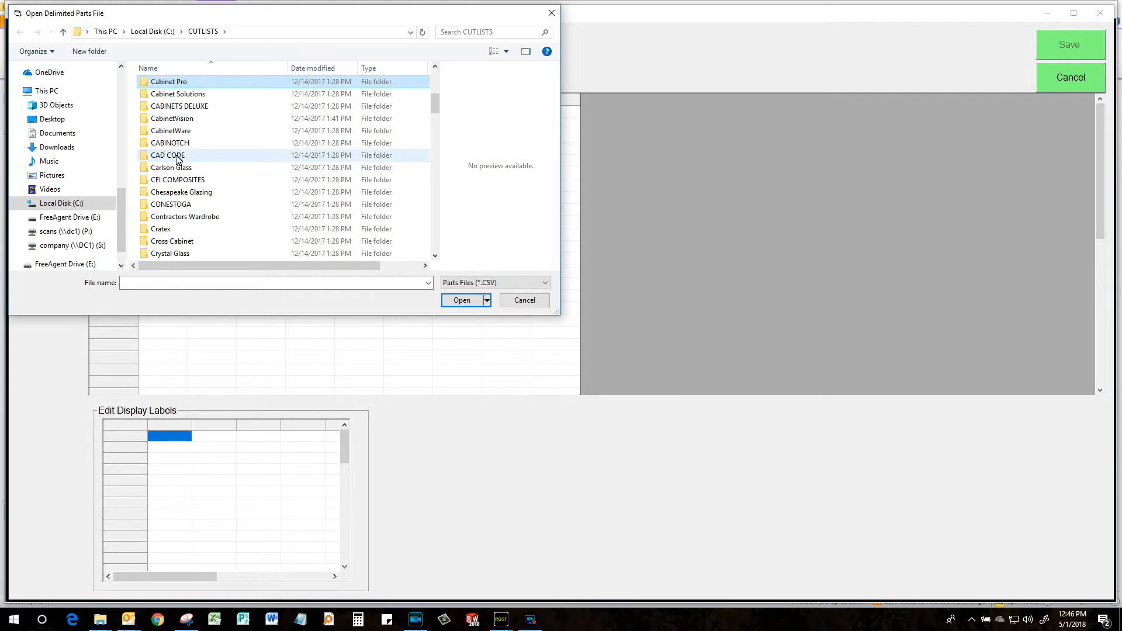
{"action": "scroll", "coordinate": [185, 205], "scroll_direction": "down", "scroll_amount": 1}
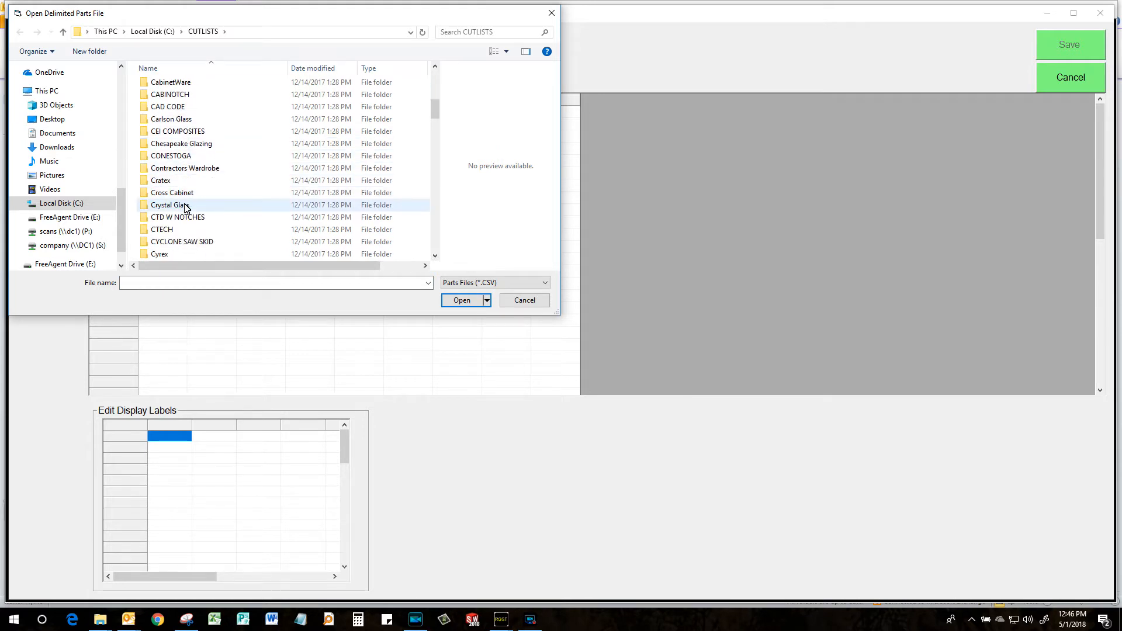
{"action": "scroll", "coordinate": [185, 207], "scroll_direction": "up", "scroll_amount": 3}
{"action": "scroll", "coordinate": [186, 204], "scroll_direction": "up", "scroll_amount": 1}
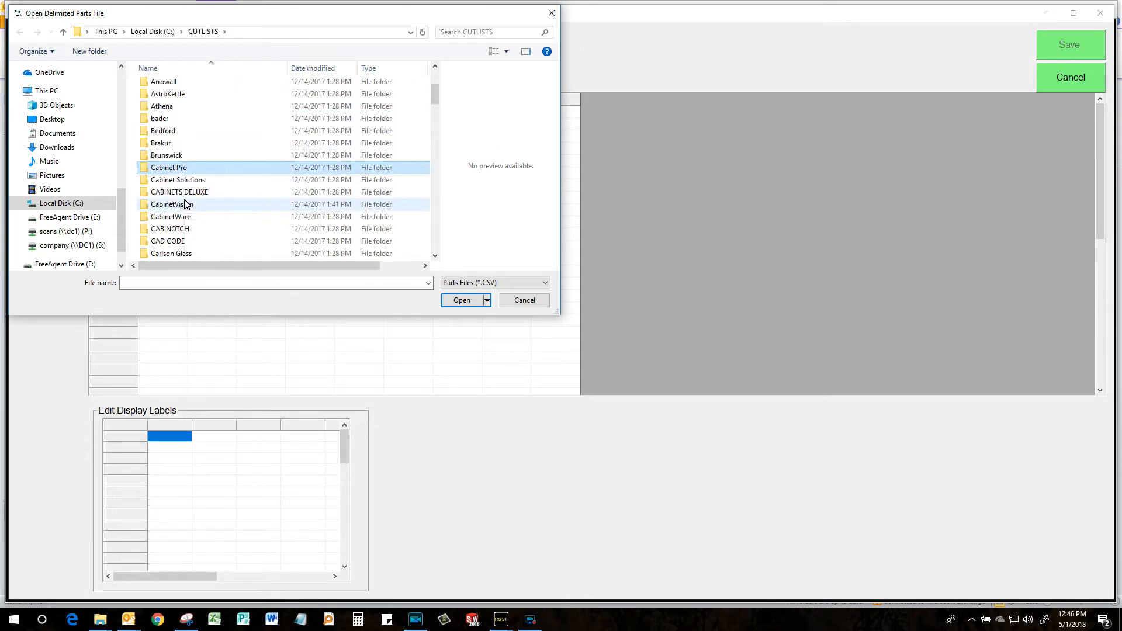
{"action": "scroll", "coordinate": [186, 193], "scroll_direction": "down", "scroll_amount": 5}
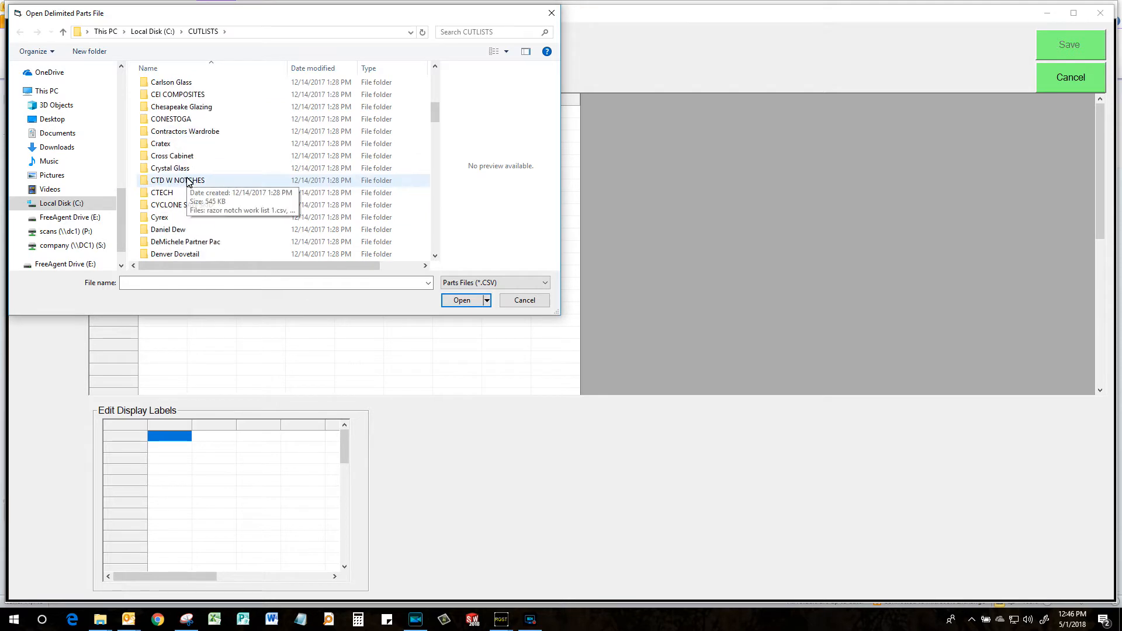
{"action": "scroll", "coordinate": [187, 183], "scroll_direction": "down", "scroll_amount": 1}
{"action": "scroll", "coordinate": [187, 181], "scroll_direction": "down", "scroll_amount": 1}
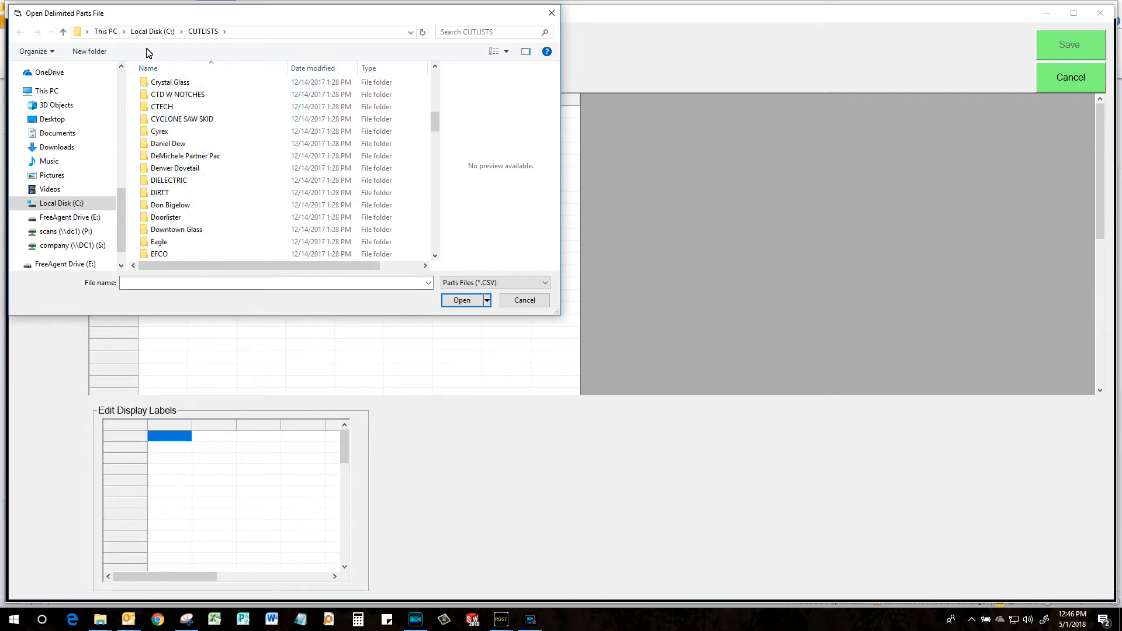
- Load COTTERM CSV Test file.csv from the RazorGage CUTLISTS\COTTERMAN\050118 folder as the example parts file and dismiss the notice
{"action": "scroll", "coordinate": [122, 205], "scroll_direction": "up", "scroll_amount": 5}
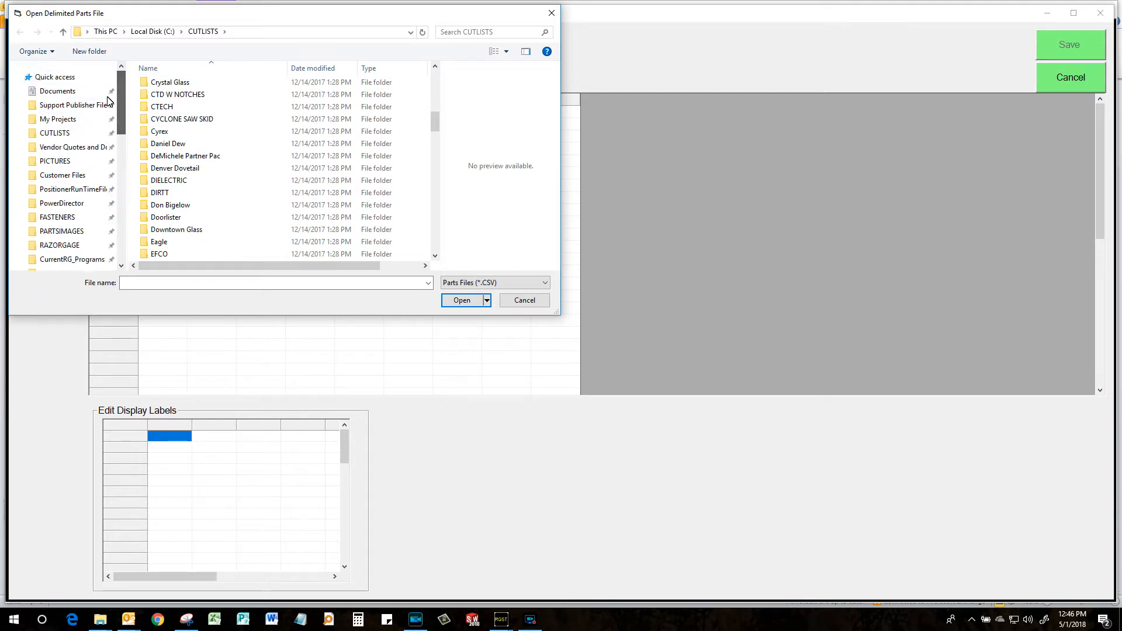
{"action": "left_click", "coordinate": [67, 133]}
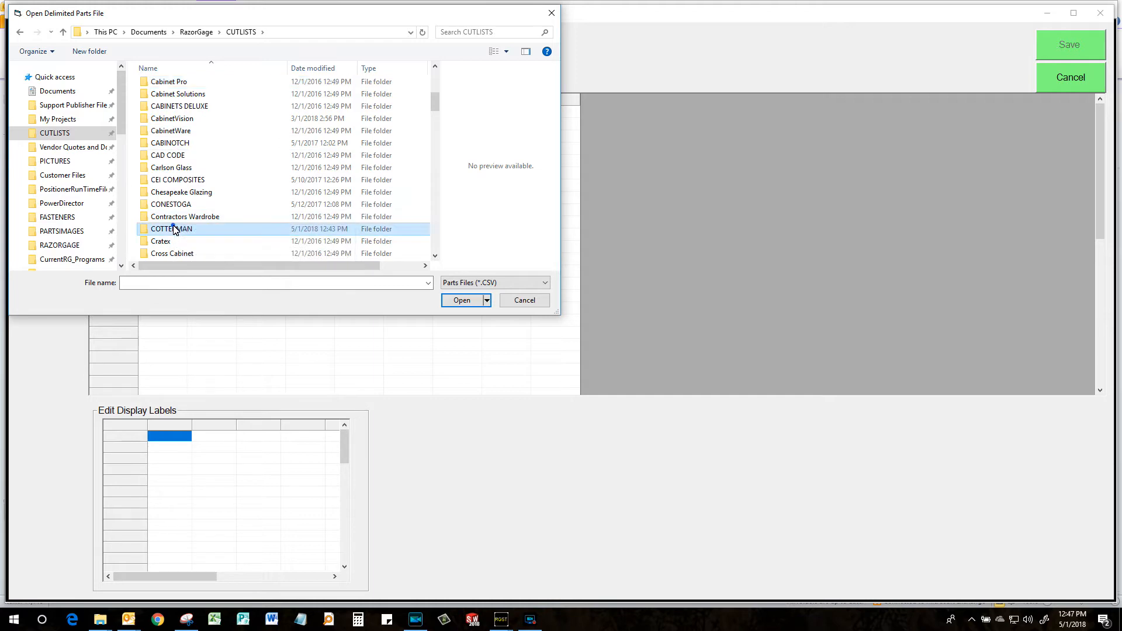
{"action": "double_click", "coordinate": [175, 229]}
{"action": "double_click", "coordinate": [156, 70]}
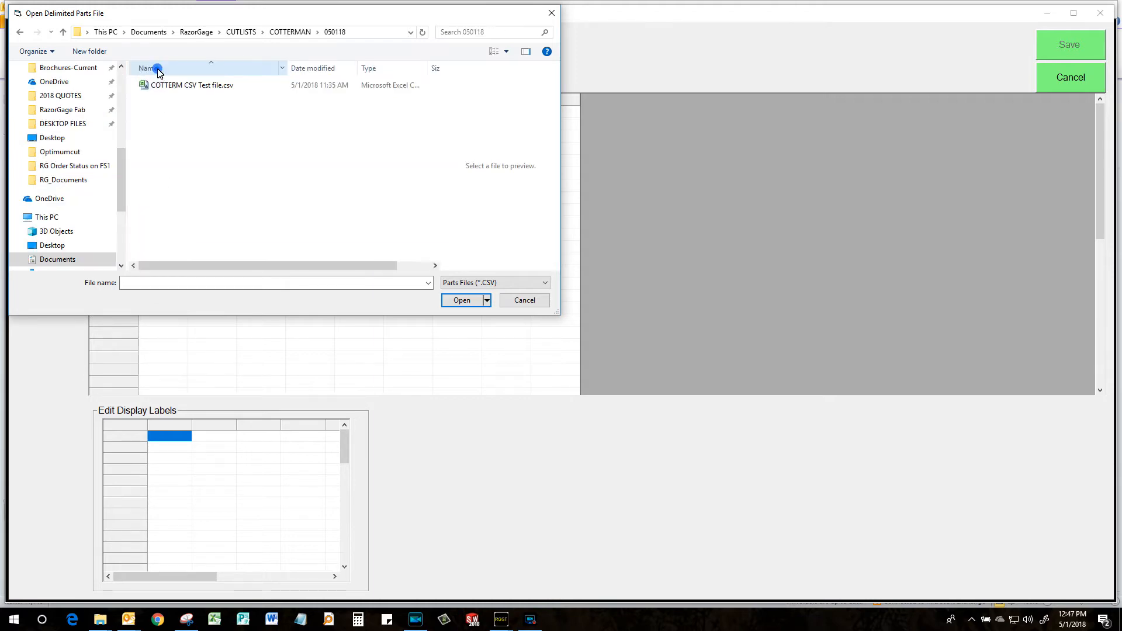
{"action": "double_click", "coordinate": [159, 87]}
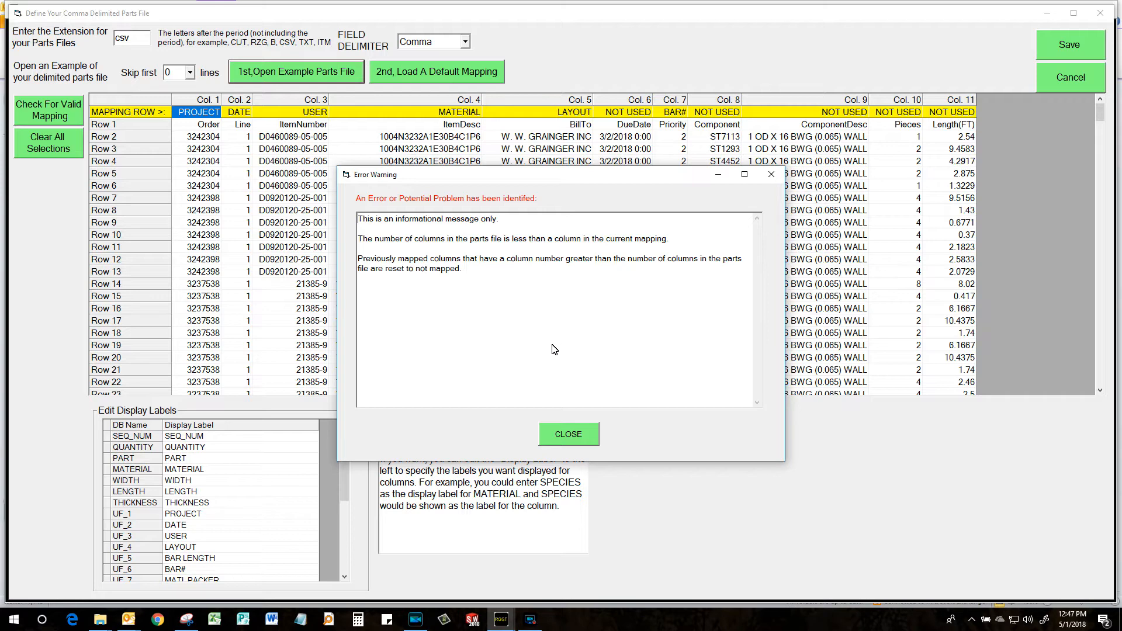
{"action": "left_click", "coordinate": [575, 442]}
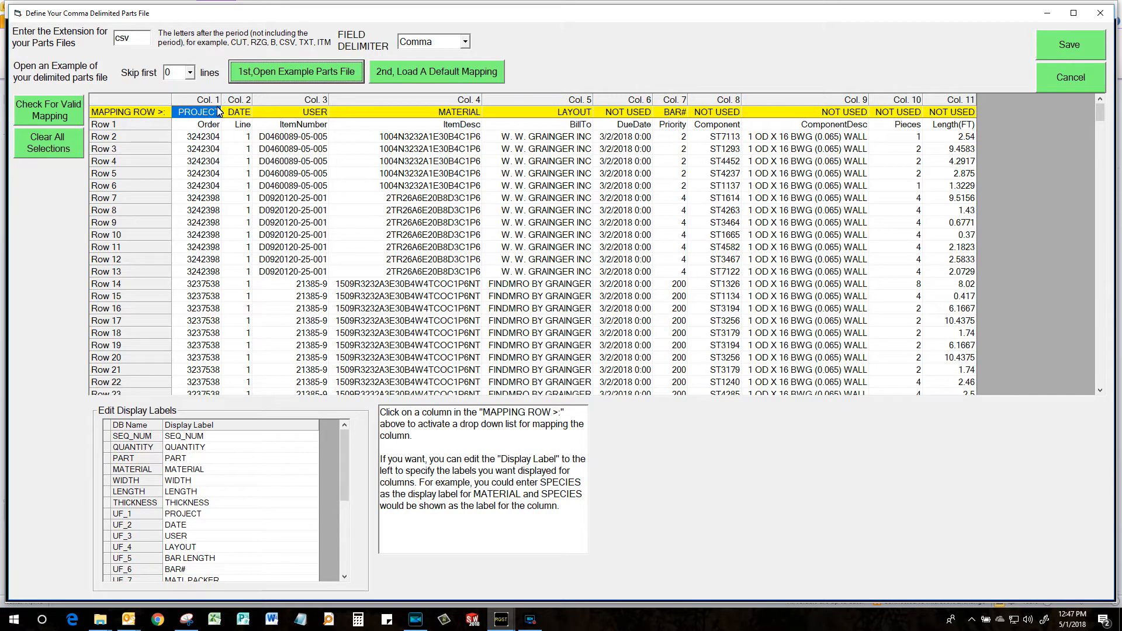
- Change the display label of field UF_1 to ORDER
{"action": "left_click", "coordinate": [209, 507]}
{"action": "double_click", "coordinate": [212, 517]}
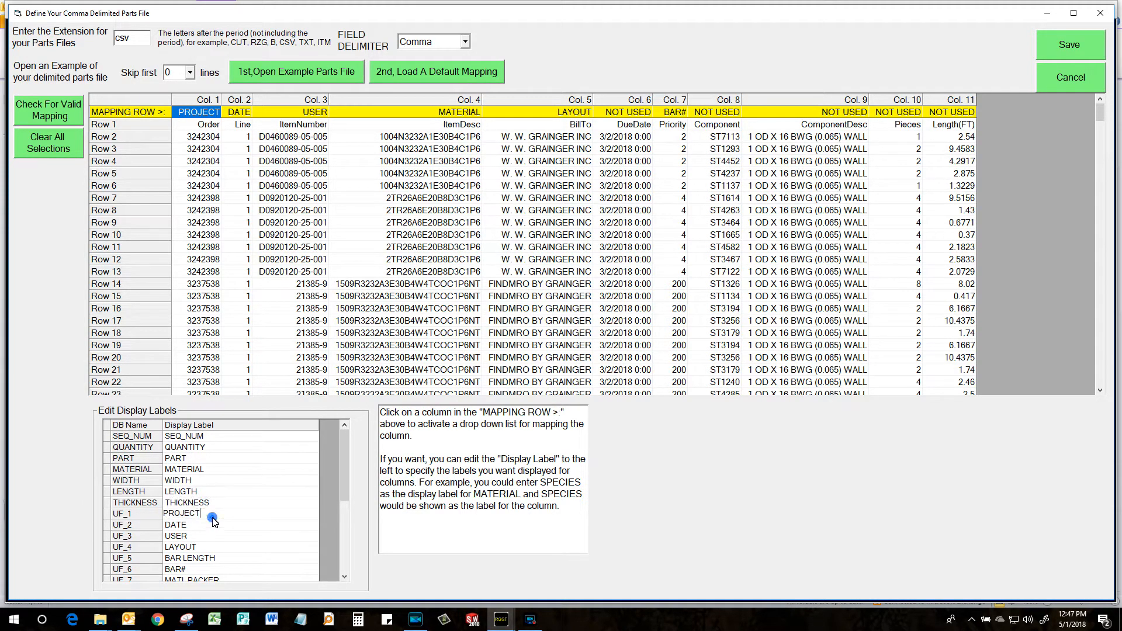
{"action": "double_click", "coordinate": [212, 519]}
{"action": "type", "text": "order"}
{"action": "key", "text": "Return"}
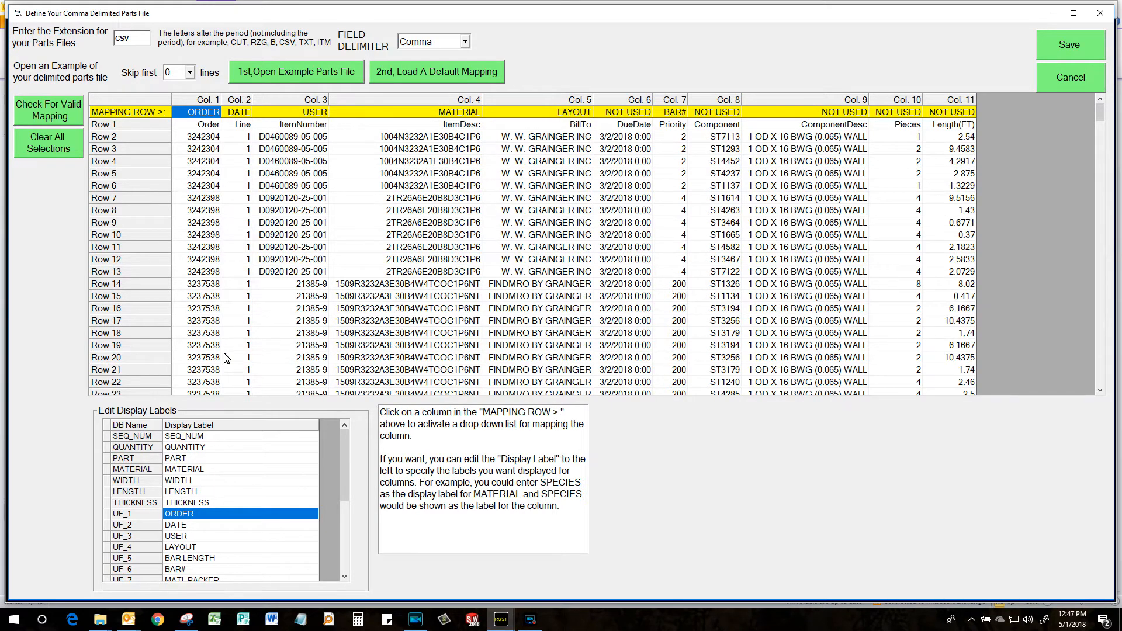
- Change the display label of field UF_2 to LINE
{"action": "left_click", "coordinate": [201, 525]}
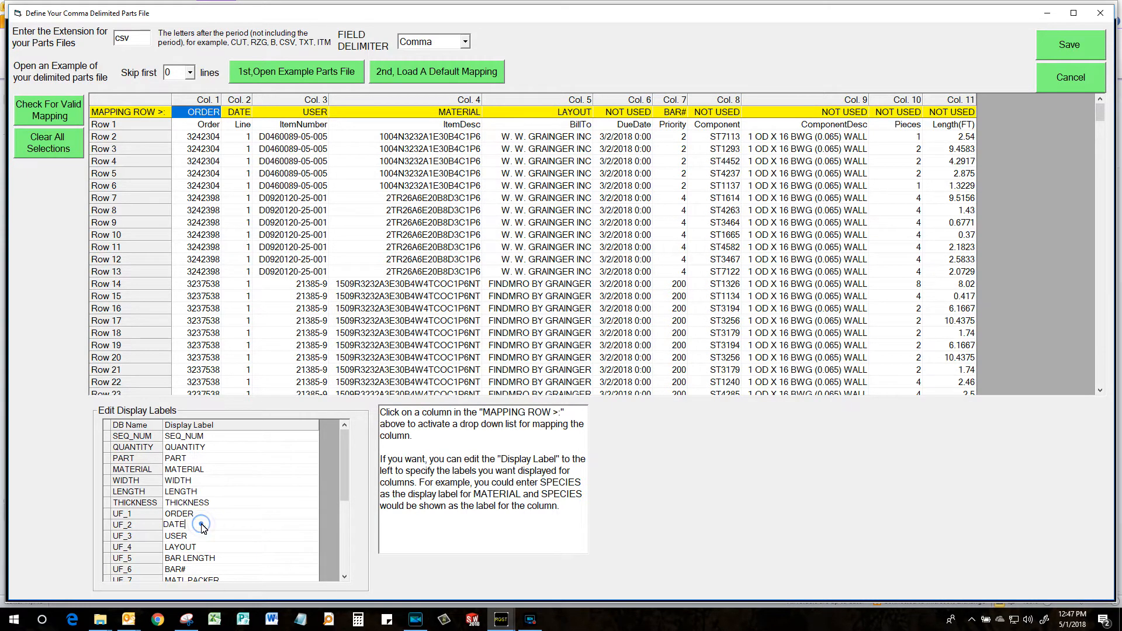
{"action": "key", "text": "BackSpace"}
{"action": "key", "text": "BackSpace"}
{"action": "key", "text": "BackSpace"}
{"action": "key", "text": "BackSpace"}
{"action": "type", "text": "LINE"}
{"action": "key", "text": "Return"}
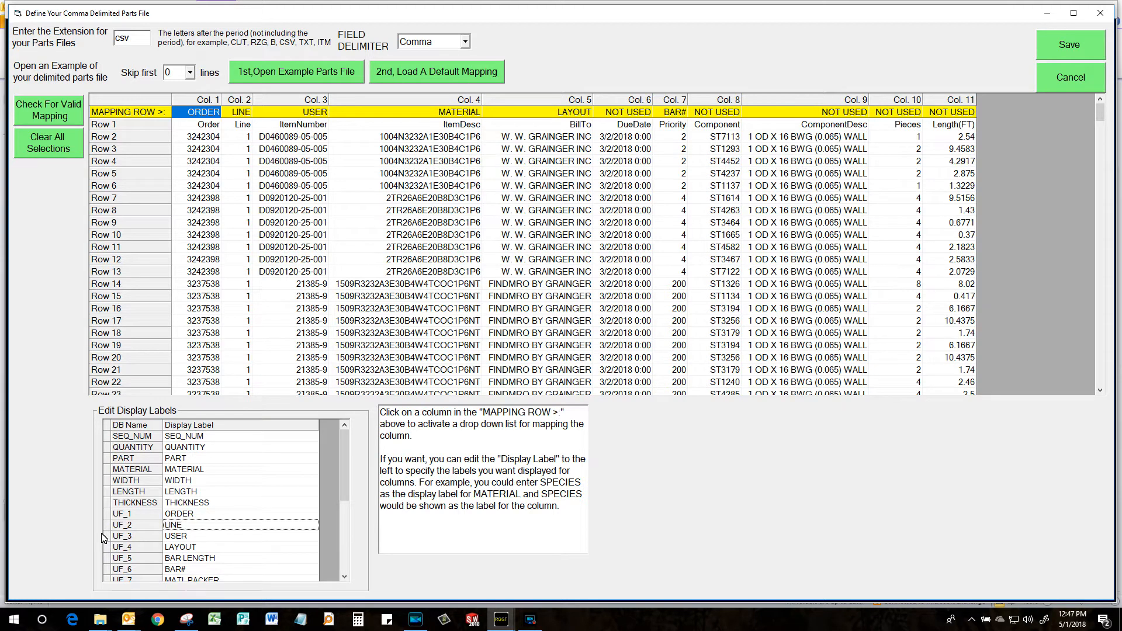
- Change the display label of field UF_3 to ITEM #
{"action": "left_click", "coordinate": [201, 545]}
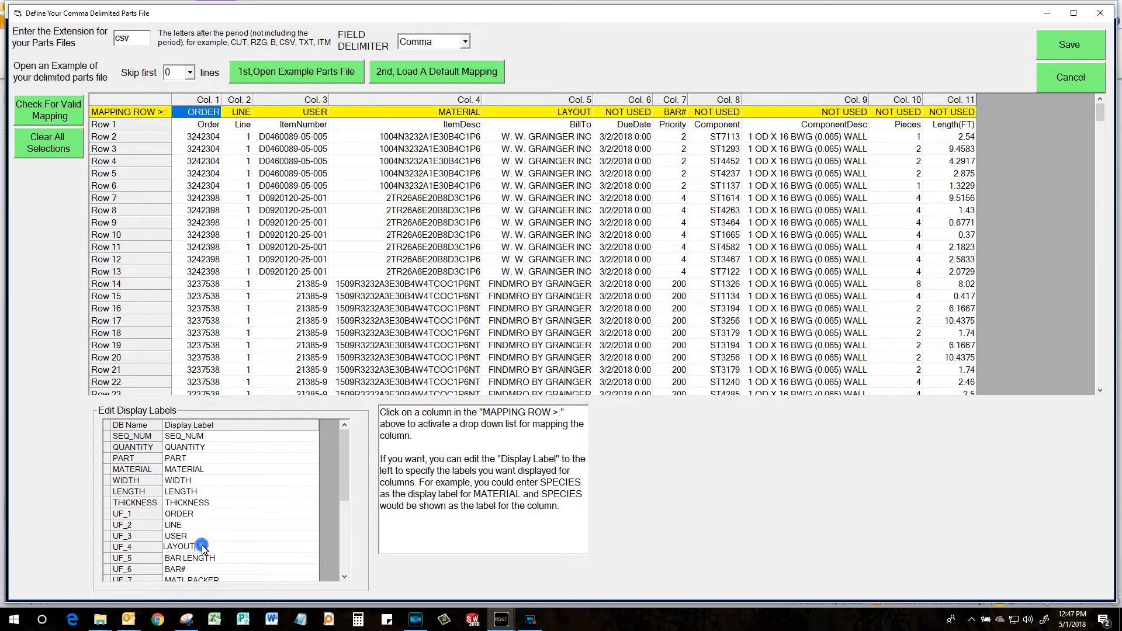
{"action": "left_click", "coordinate": [203, 537]}
{"action": "key", "text": "BackSpace"}
{"action": "key", "text": "Return"}
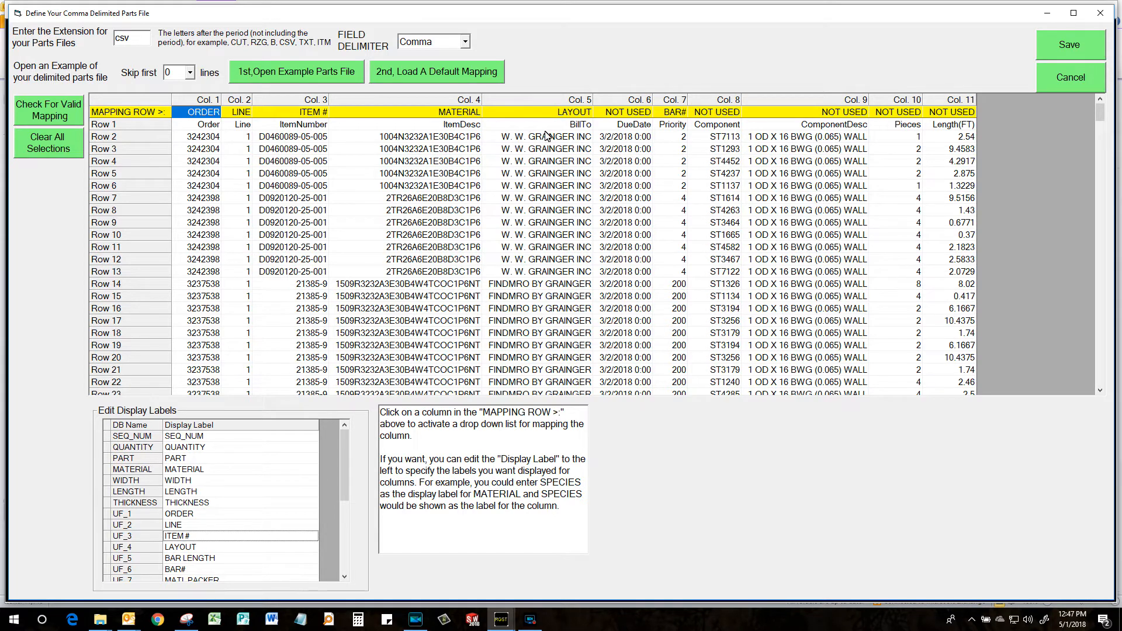
- Change the display label of field UF_4 to BILL TO
{"action": "left_click", "coordinate": [209, 548]}
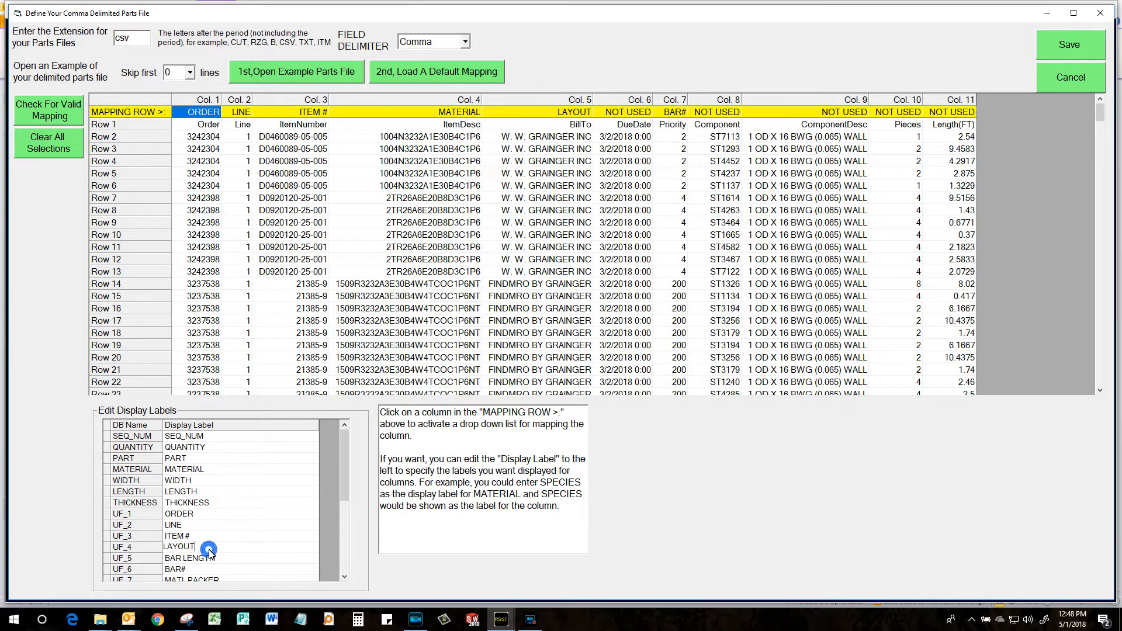
{"action": "left_click", "coordinate": [209, 548]}
{"action": "type", "text": "BILL TO"}
{"action": "key", "text": "Return"}
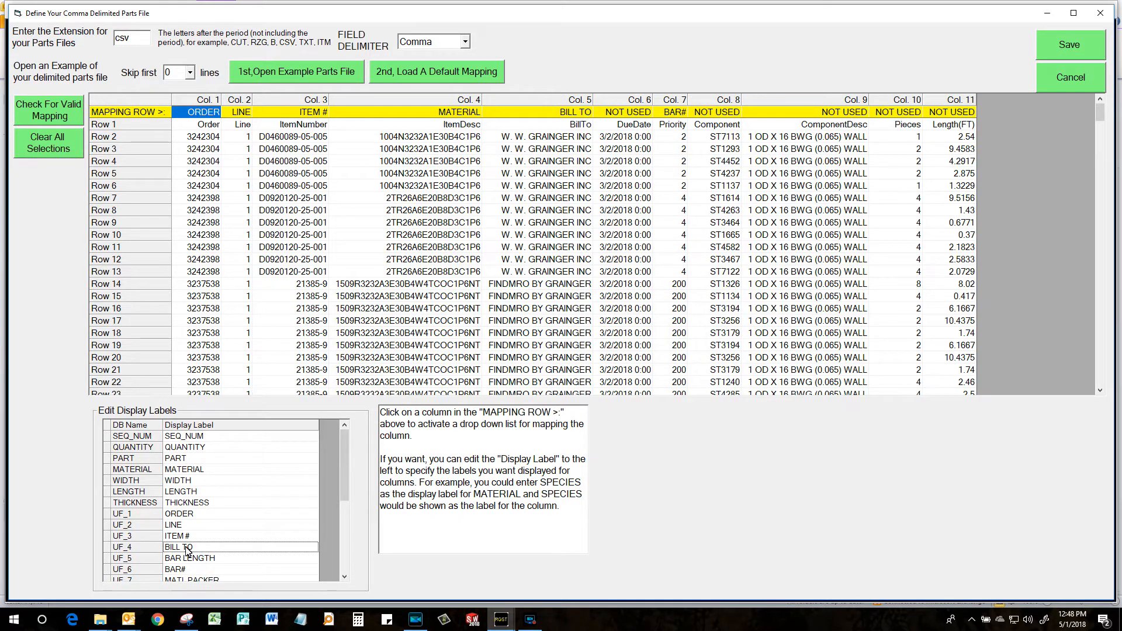
- Change the display label of field UF_5 to DUE DATE
{"action": "left_click", "coordinate": [231, 569]}
{"action": "double_click", "coordinate": [228, 559]}
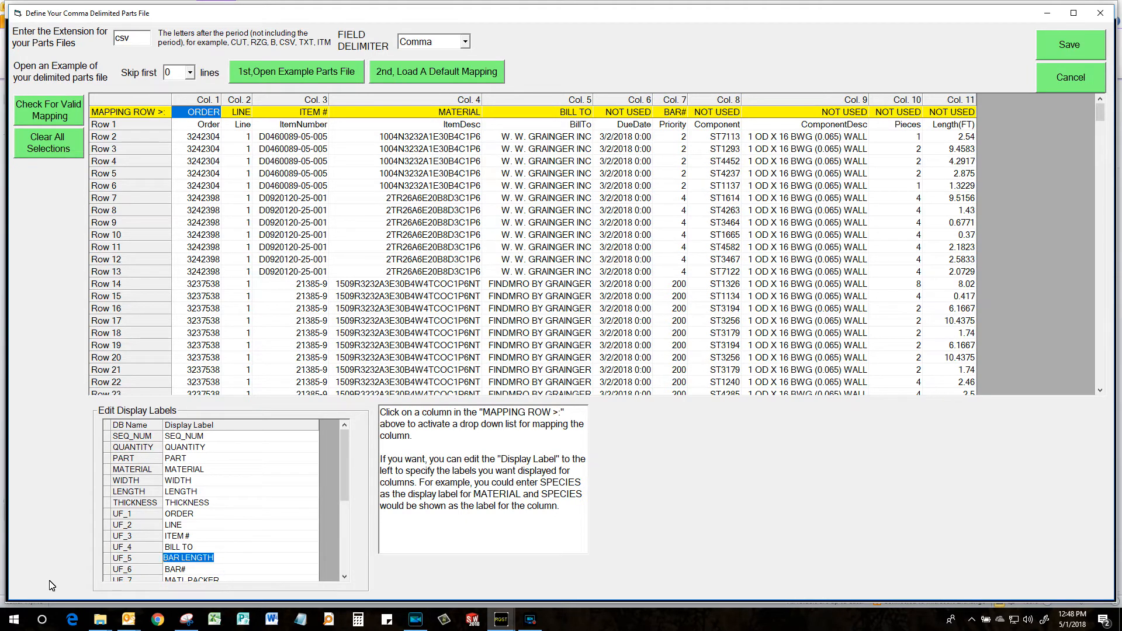
{"action": "type", "text": "due date"}
{"action": "key", "text": "Return"}
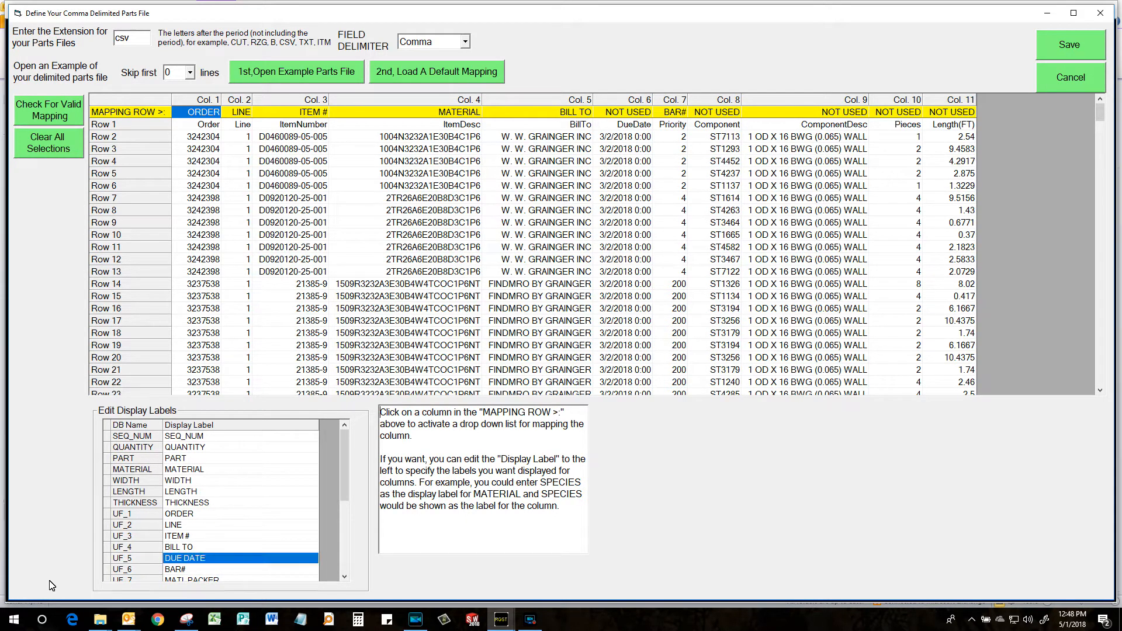
- Change the display label of field UF_6 to PRIORITY
{"action": "double_click", "coordinate": [194, 570]}
{"action": "key", "text": "BackSpace"}
{"action": "key", "text": "BackSpace"}
{"action": "key", "text": "BackSpace"}
{"action": "type", "text": "priority"}
{"action": "key", "text": "Return"}
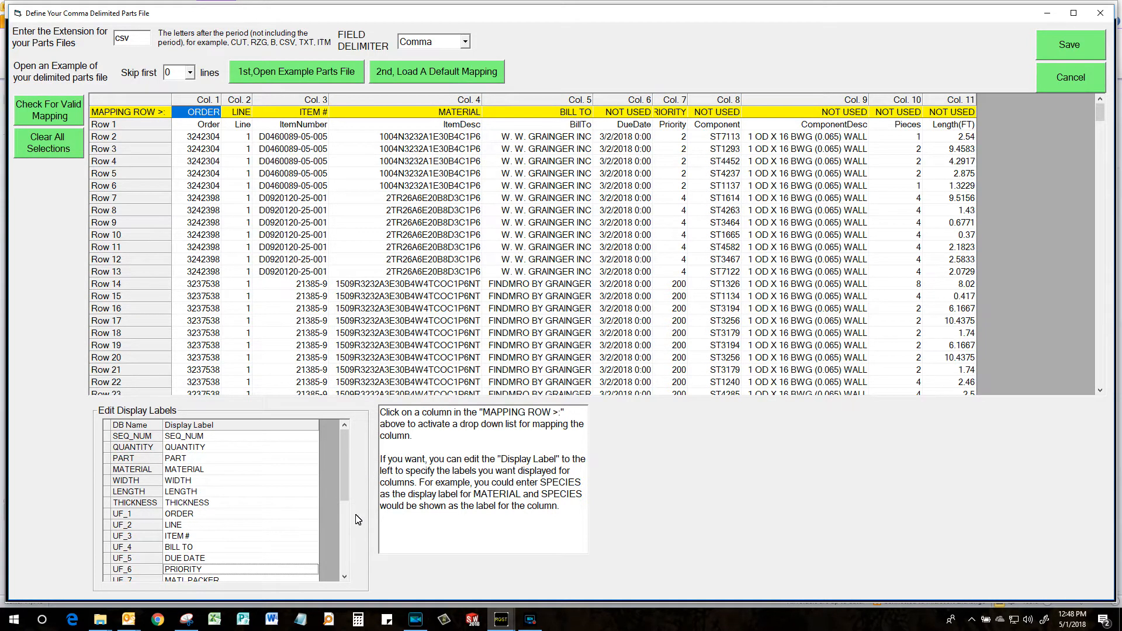
{"action": "left_click_drag", "start_coordinate": [345, 480], "coordinate": [346, 501]}
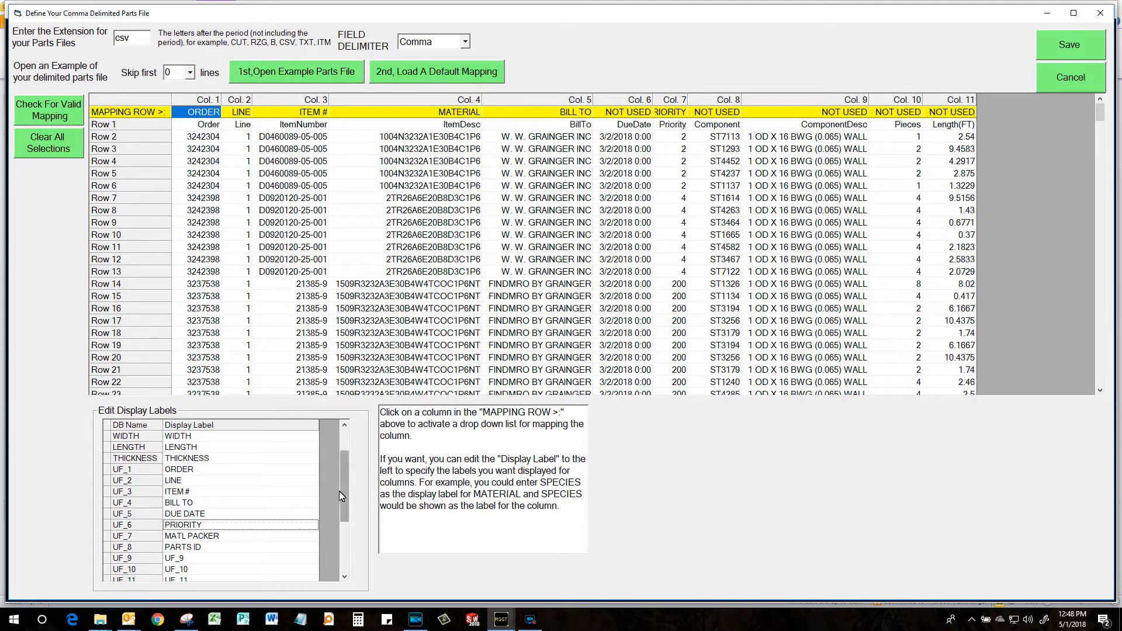
{"action": "left_click_drag", "start_coordinate": [342, 490], "coordinate": [343, 468]}
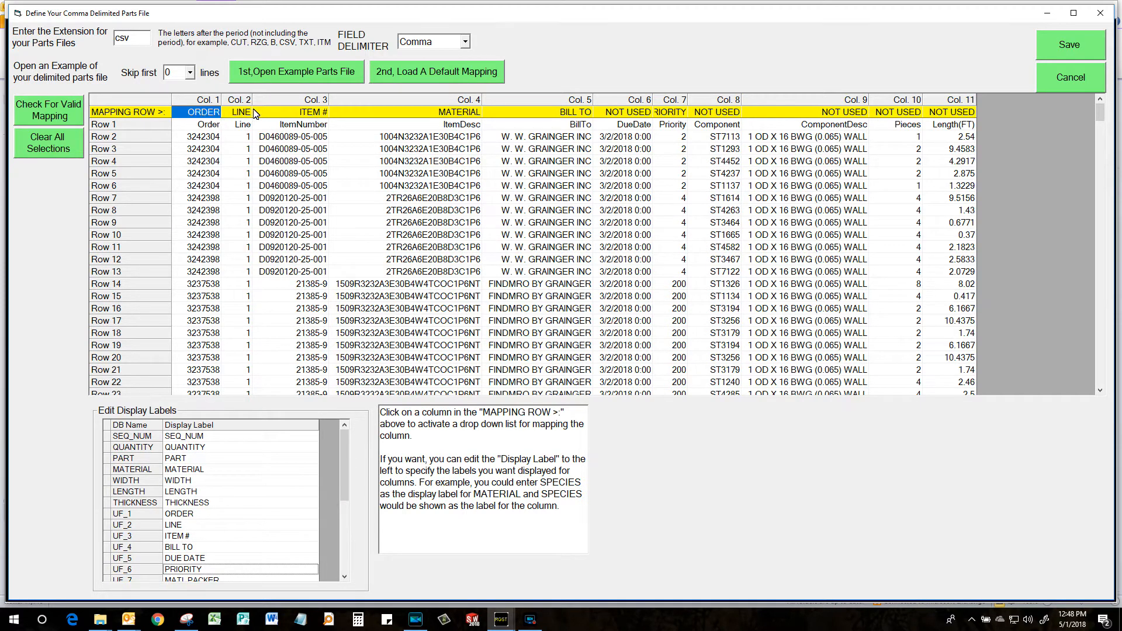
{"action": "left_click", "coordinate": [302, 113]}
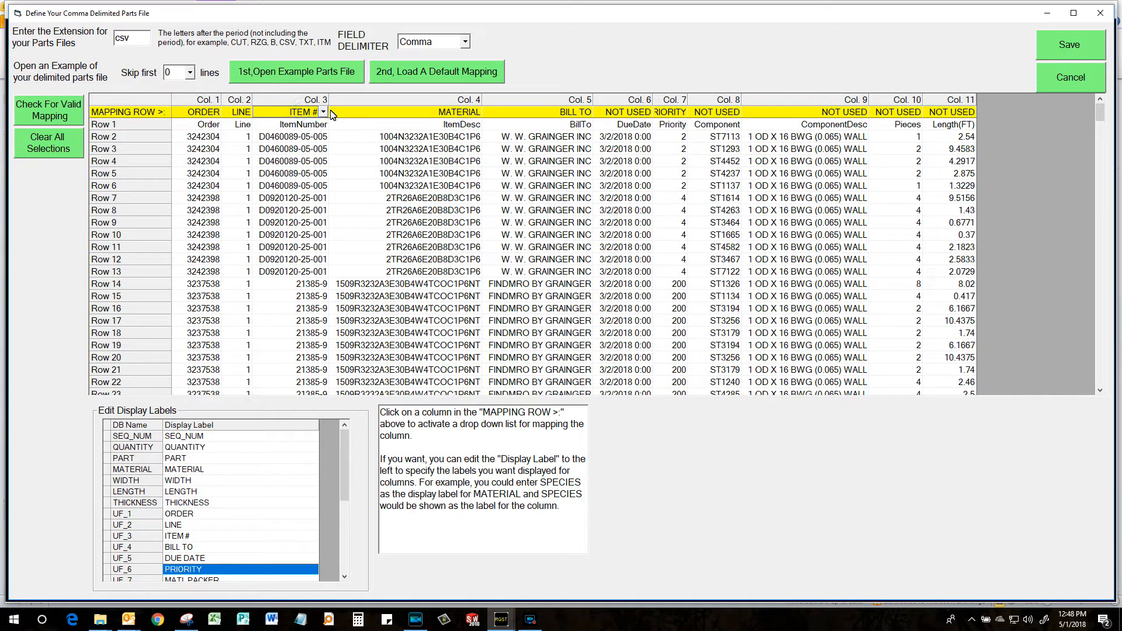
{"action": "left_click", "coordinate": [324, 114]}
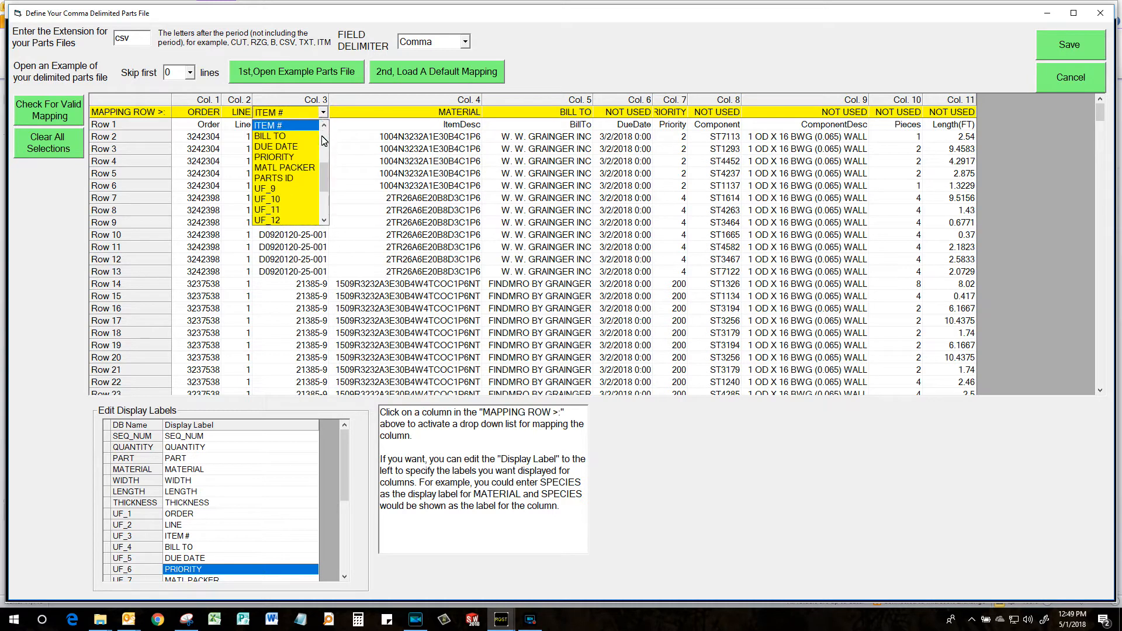
{"action": "left_click", "coordinate": [299, 113]}
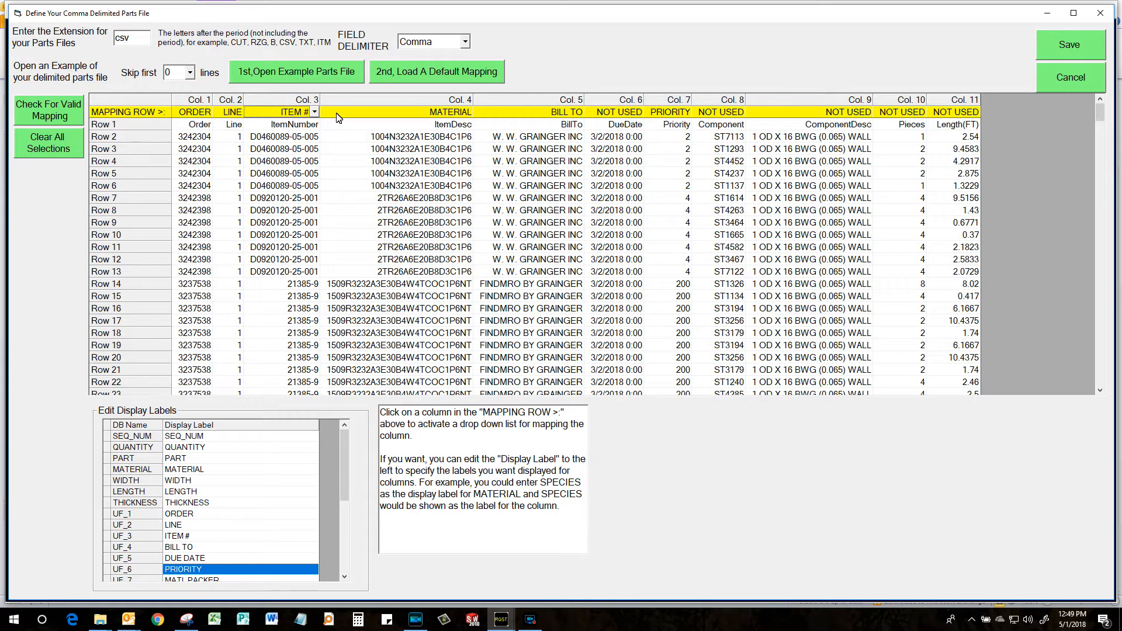
- Map column 4, which holds the item descriptions, to the PART field
{"action": "left_click", "coordinate": [399, 113]}
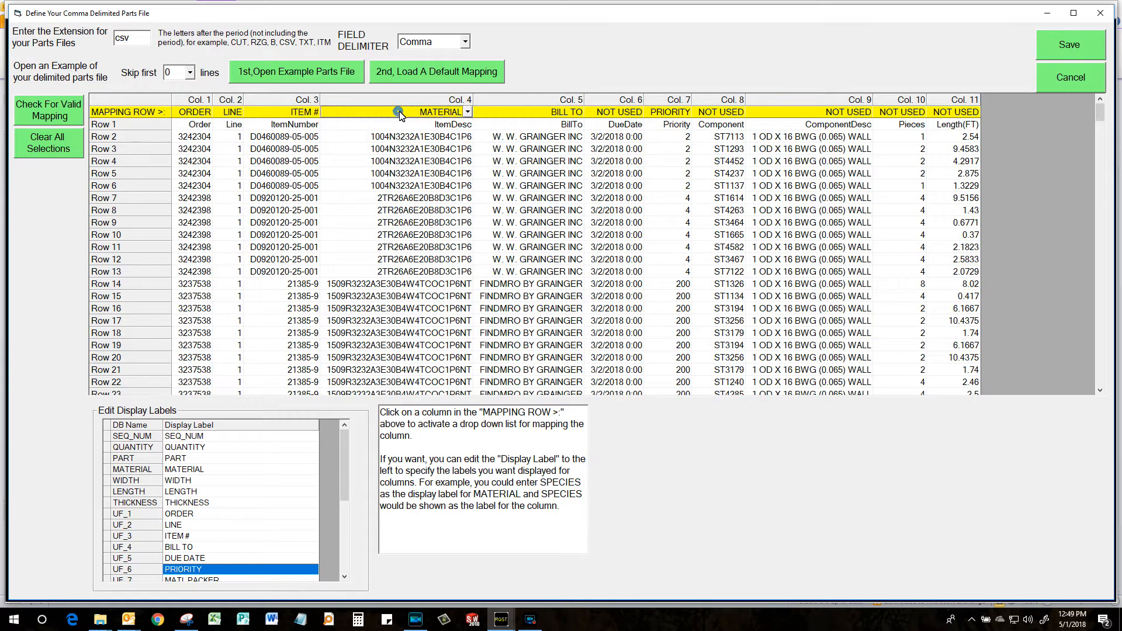
{"action": "left_click", "coordinate": [468, 112]}
{"action": "left_click_drag", "start_coordinate": [467, 153], "coordinate": [469, 130]}
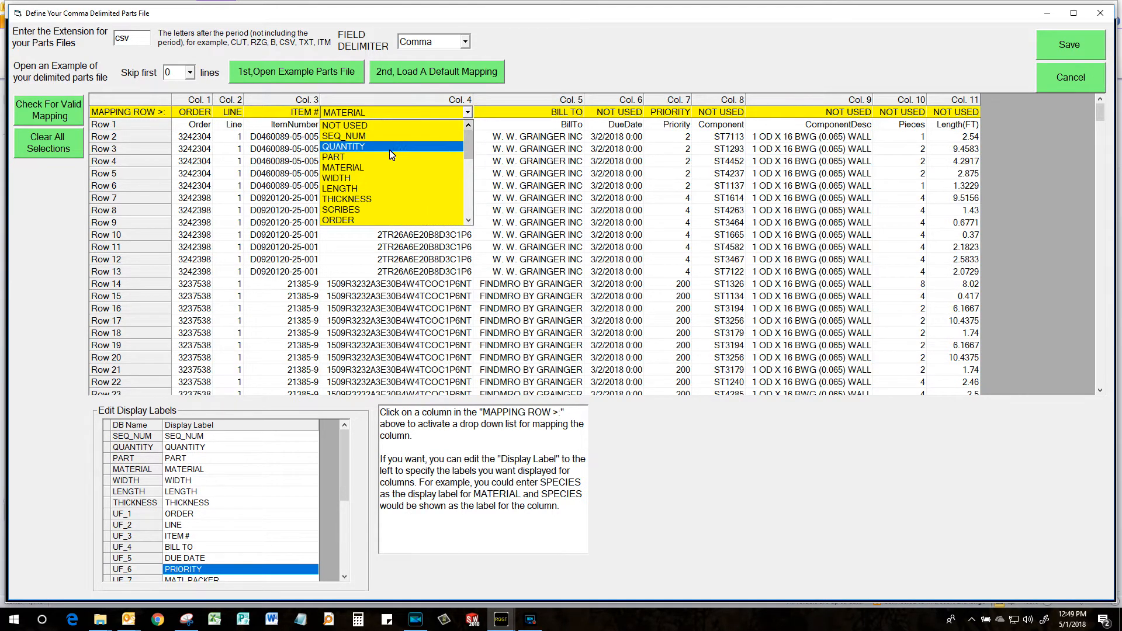
{"action": "left_click", "coordinate": [371, 156]}
- Change the display label of the PART field to ITEM DESC
{"action": "left_click", "coordinate": [202, 458]}
{"action": "left_click", "coordinate": [202, 458]}
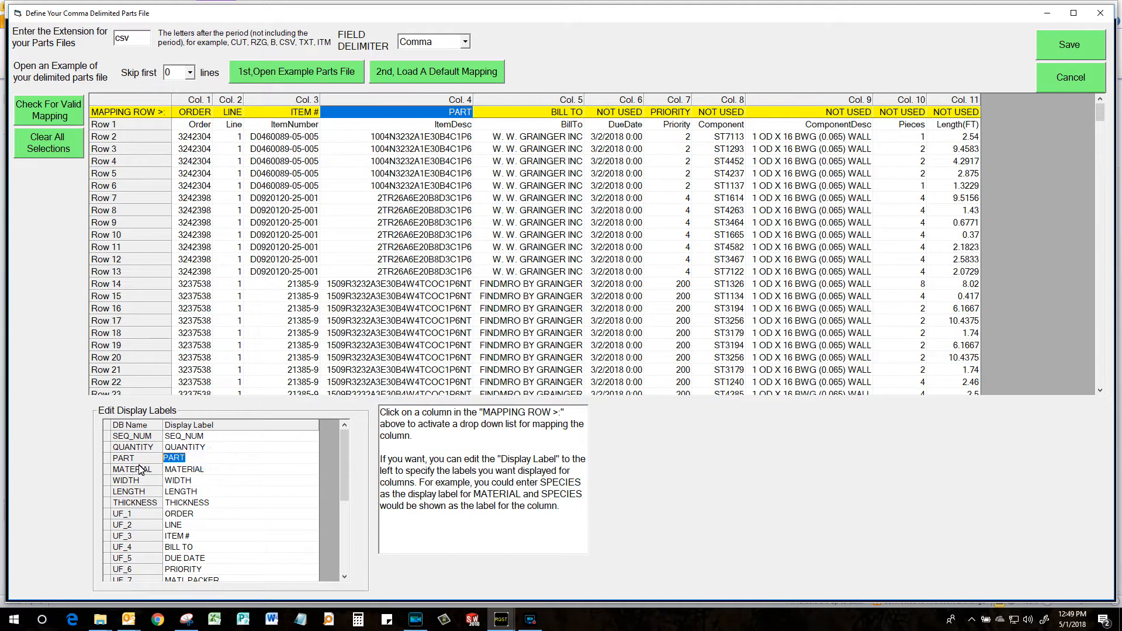
{"action": "key", "text": "BackSpace"}
{"action": "type", "text": "Item Desc"}
{"action": "key", "text": "Return"}
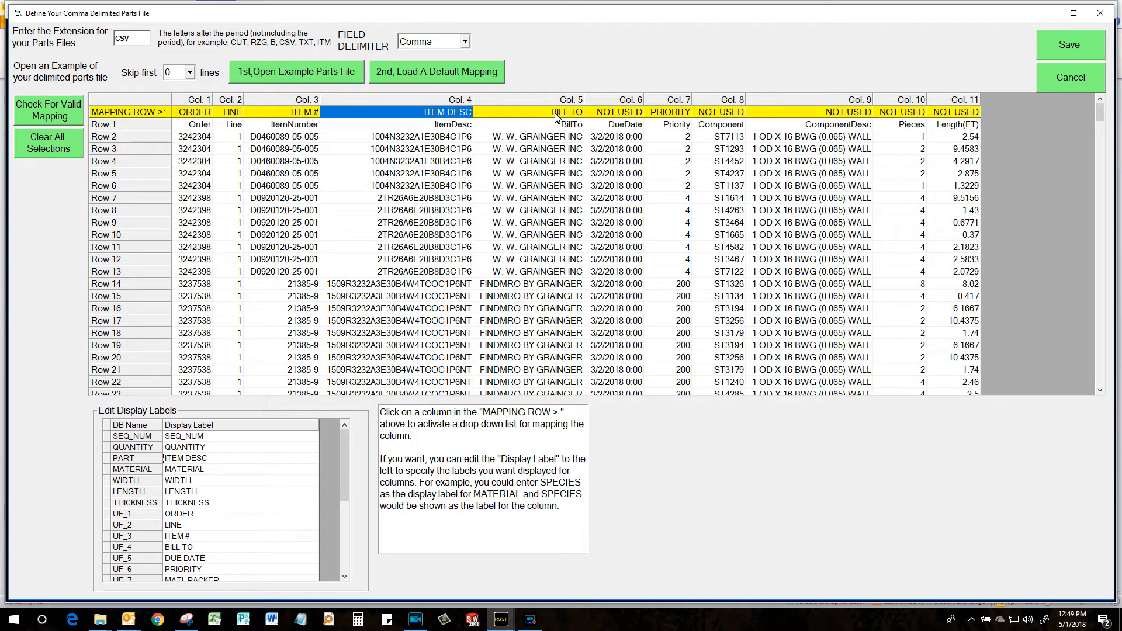
- Map column 6, which holds the due dates, to the DUE DATE field
{"action": "left_click", "coordinate": [604, 113]}
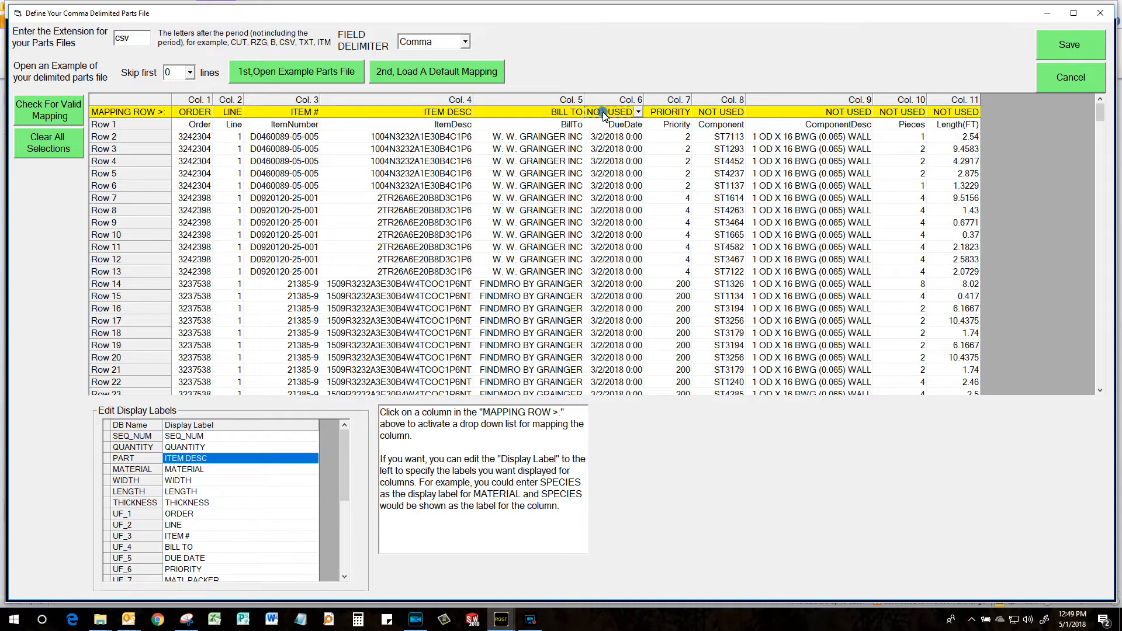
{"action": "left_click", "coordinate": [638, 112]}
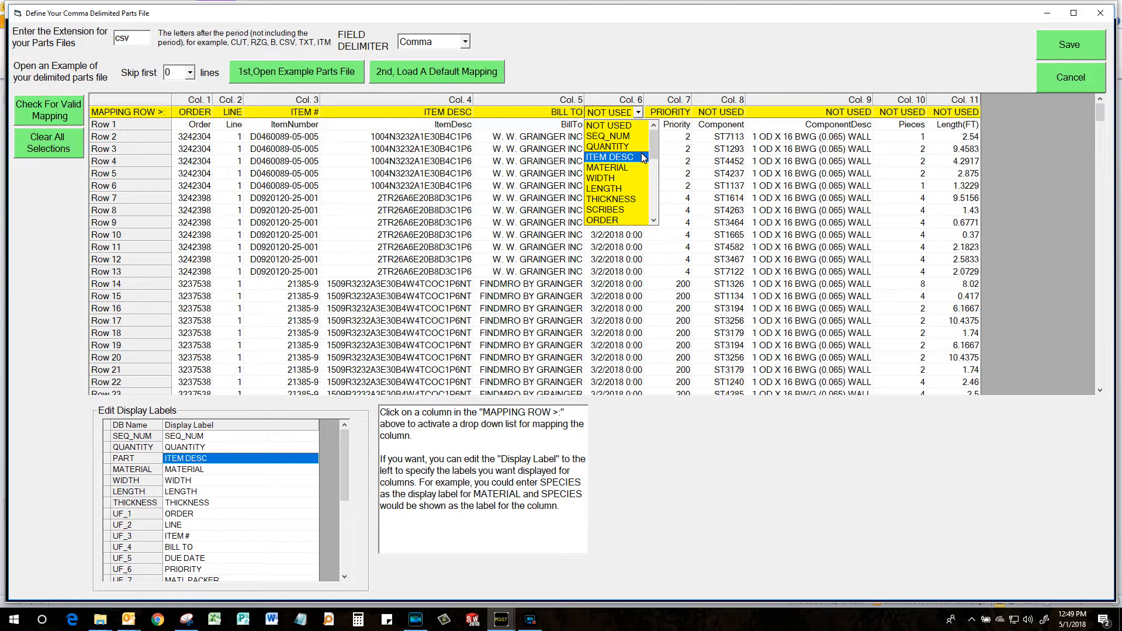
{"action": "scroll", "coordinate": [637, 169], "scroll_direction": "down", "scroll_amount": 3}
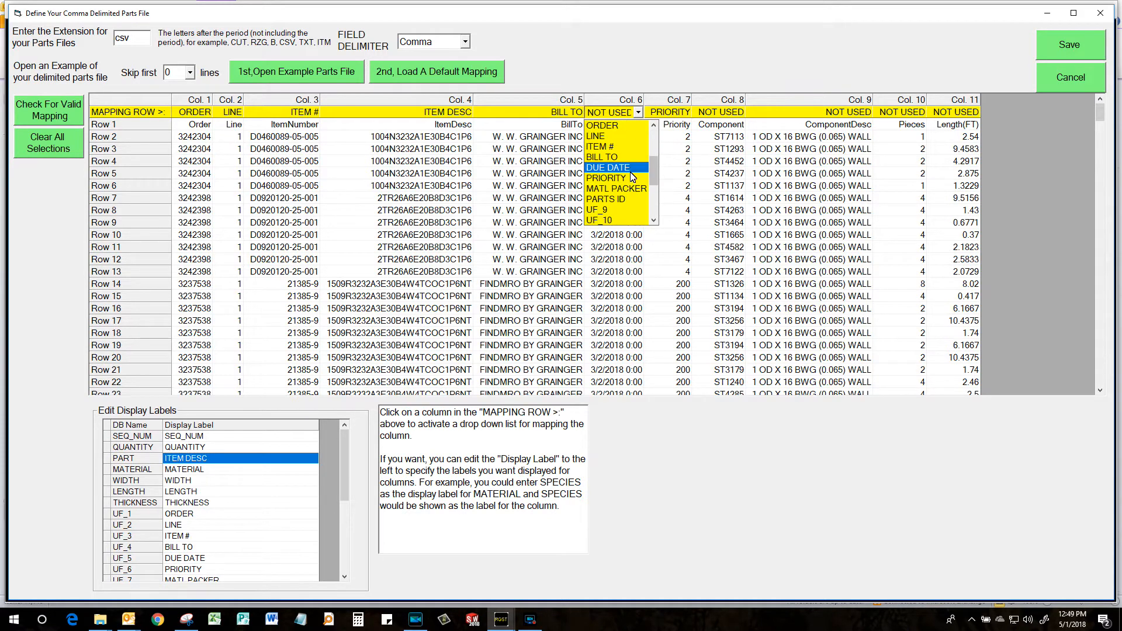
{"action": "left_click", "coordinate": [630, 172]}
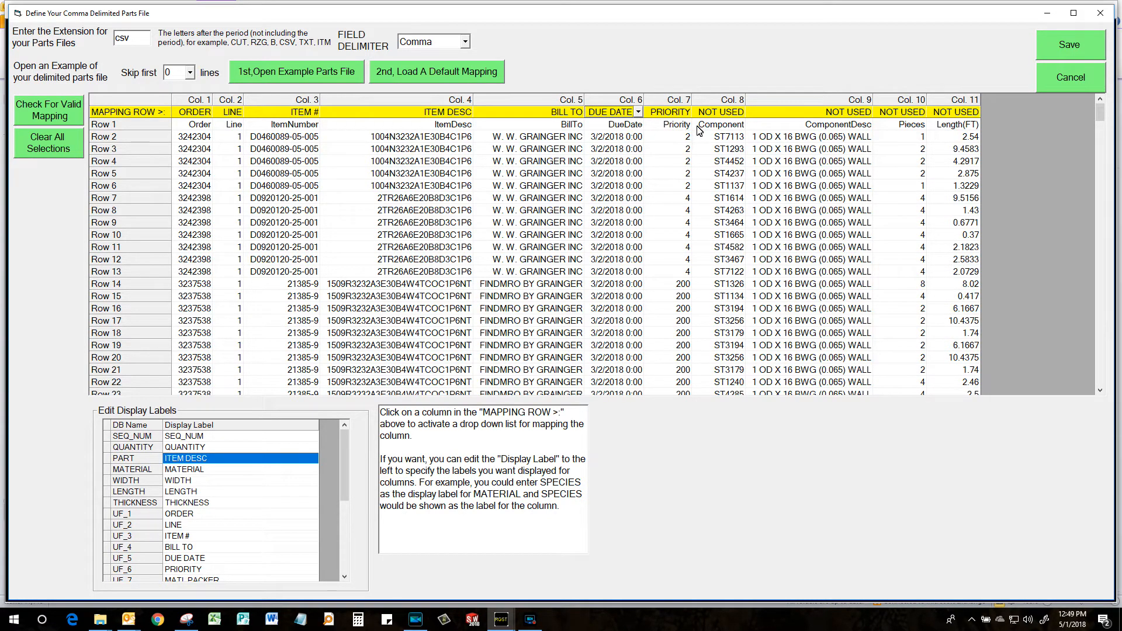
{"action": "left_click", "coordinate": [724, 112]}
{"action": "left_click", "coordinate": [740, 112]}
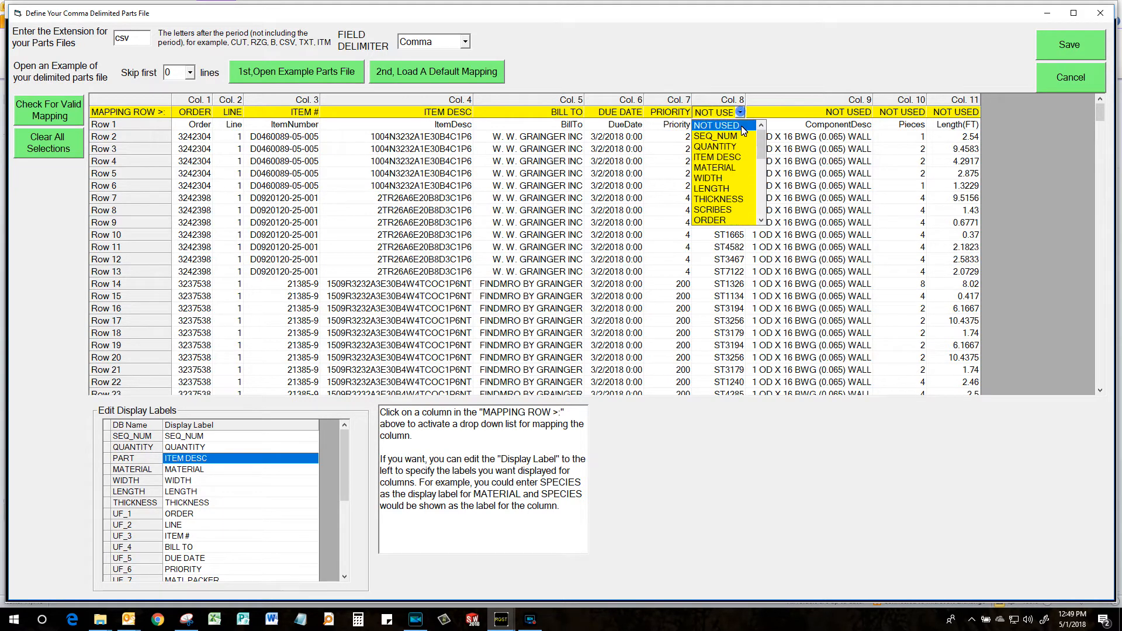
{"action": "left_click", "coordinate": [763, 186]}
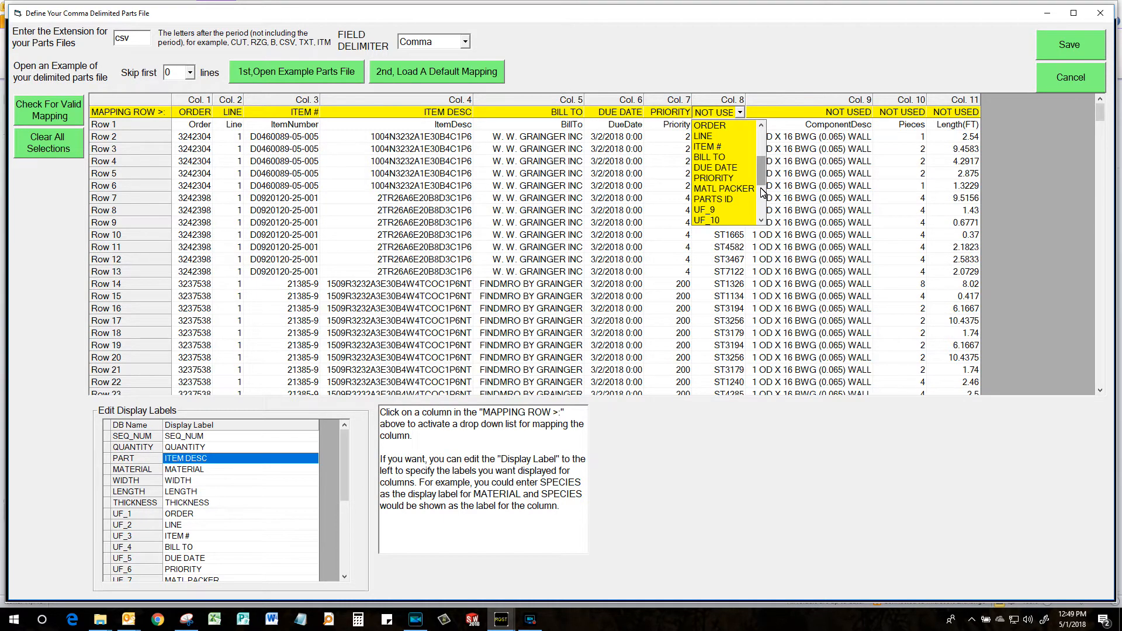
- Change the display label of field UF_9 to COMPONENT
{"action": "left_click", "coordinate": [344, 494]}
{"action": "scroll", "coordinate": [343, 497], "scroll_direction": "down", "scroll_amount": 1}
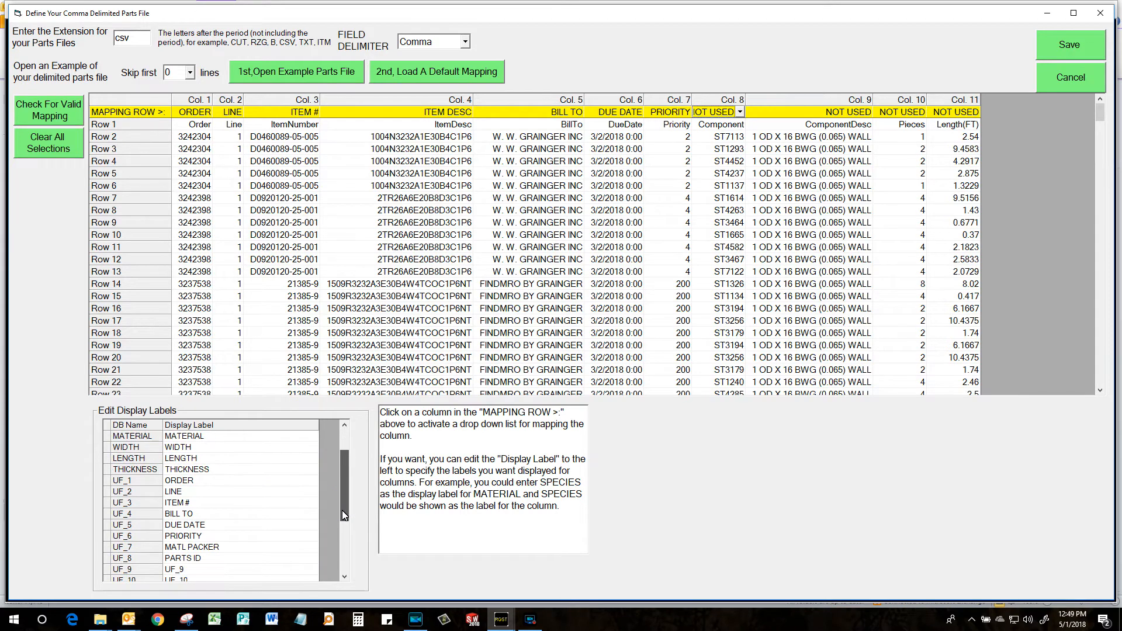
{"action": "left_click", "coordinate": [216, 569]}
{"action": "left_click", "coordinate": [216, 570]}
{"action": "type", "text": "component"}
{"action": "key", "text": "Return"}
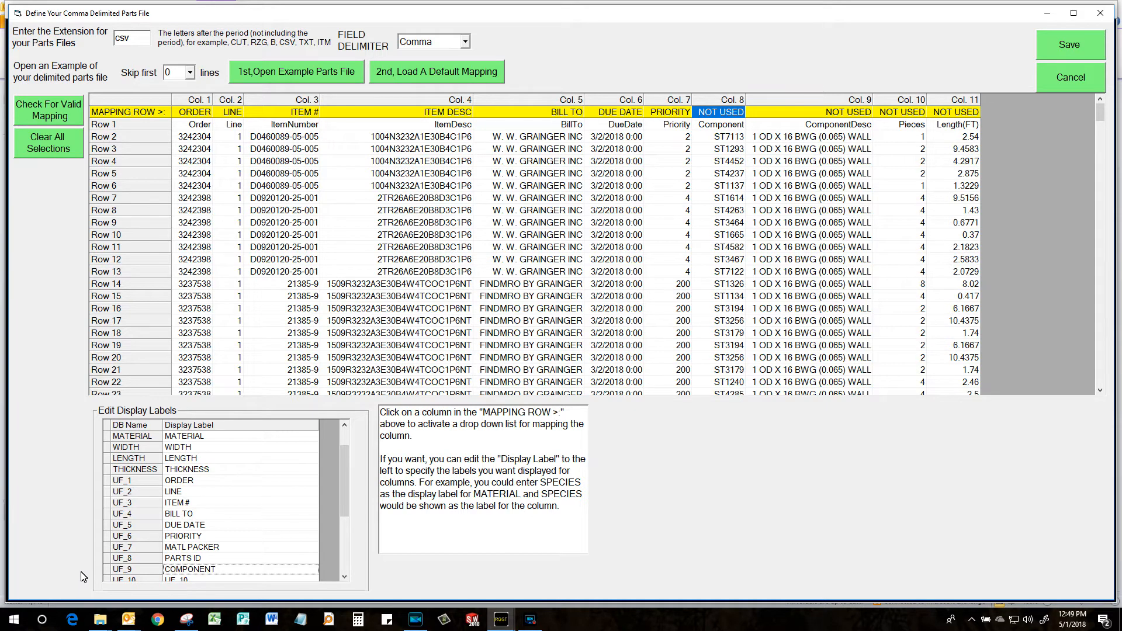
- Map column 8, which holds the component codes, to the COMPONENT field
{"action": "left_click", "coordinate": [726, 116]}
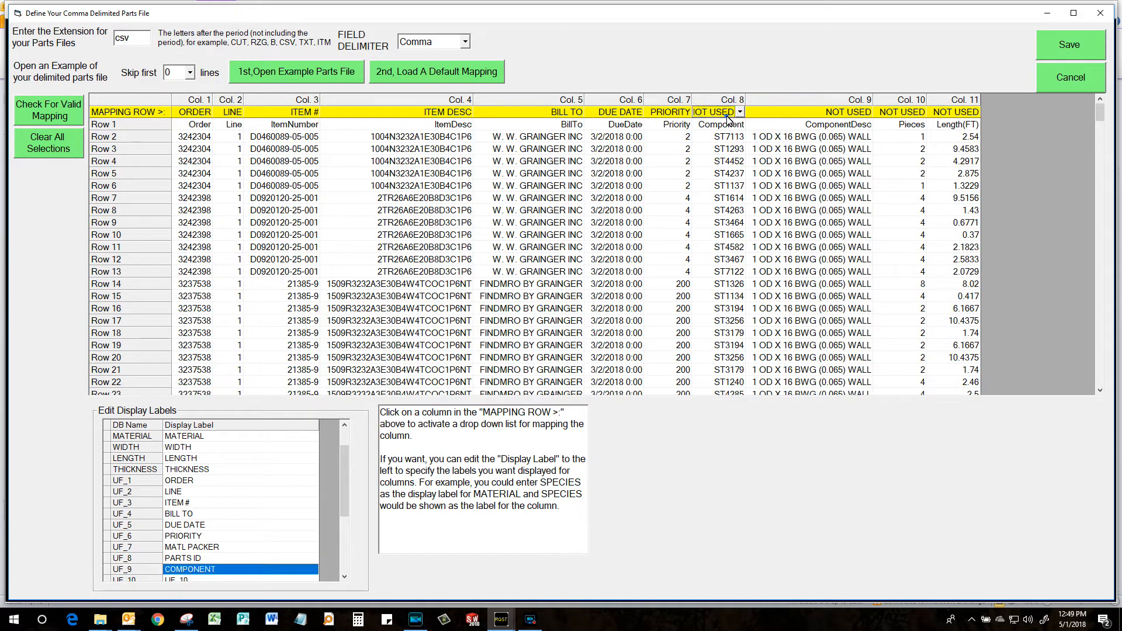
{"action": "left_click", "coordinate": [740, 111]}
{"action": "scroll", "coordinate": [761, 155], "scroll_direction": "down", "scroll_amount": 3}
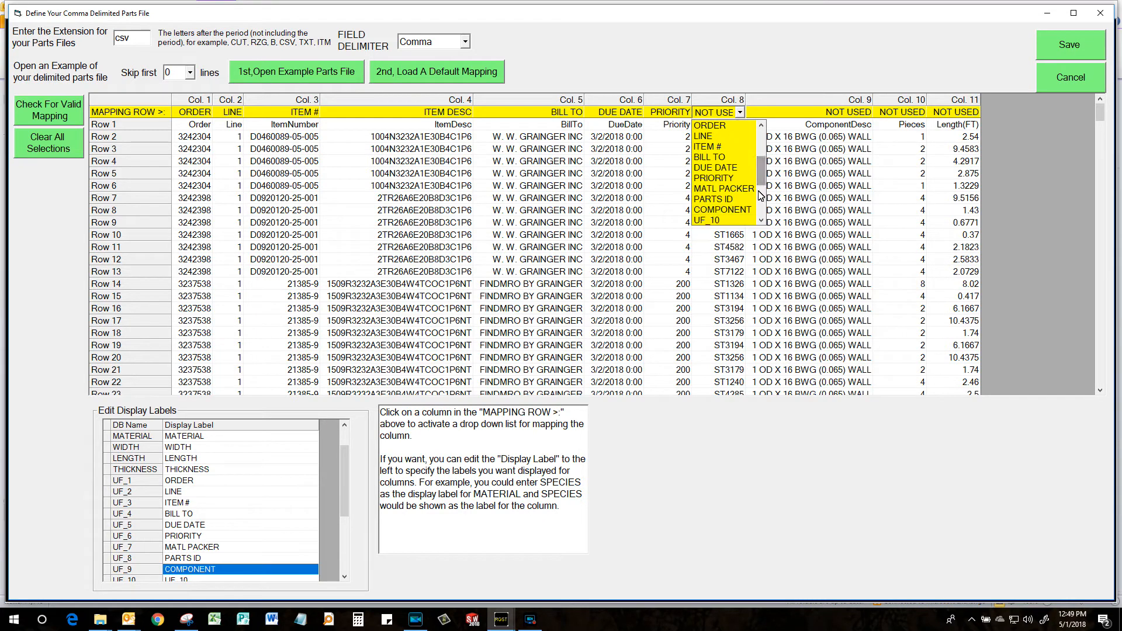
{"action": "left_click", "coordinate": [722, 209]}
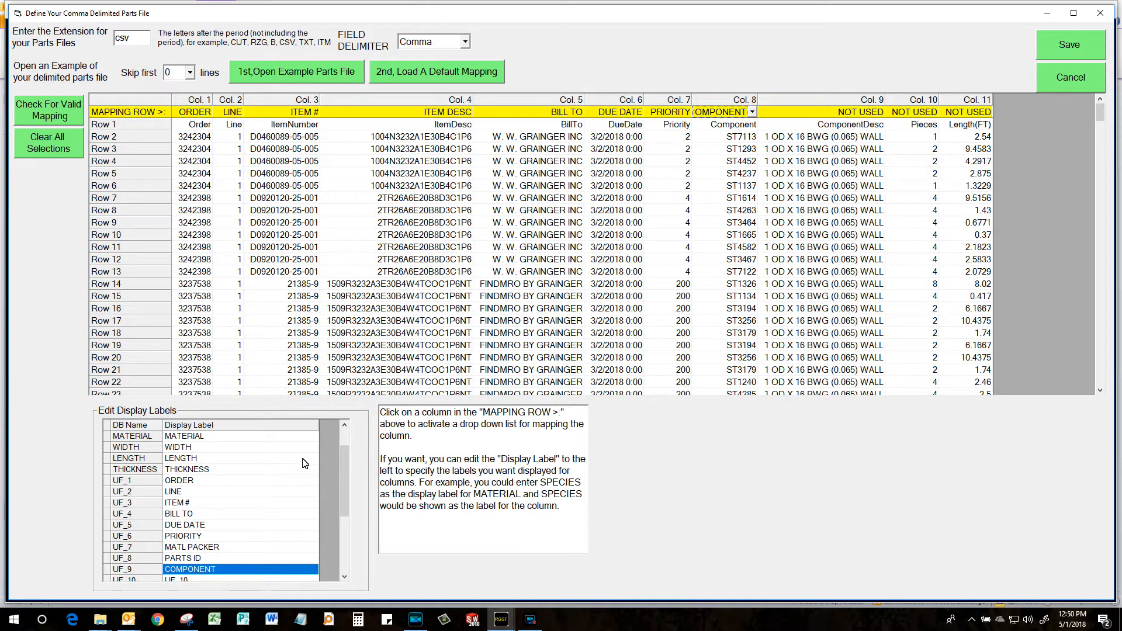
- Map column 9, which holds the component descriptions, to the MATERIAL field
{"action": "left_click_drag", "start_coordinate": [342, 462], "coordinate": [342, 446]}
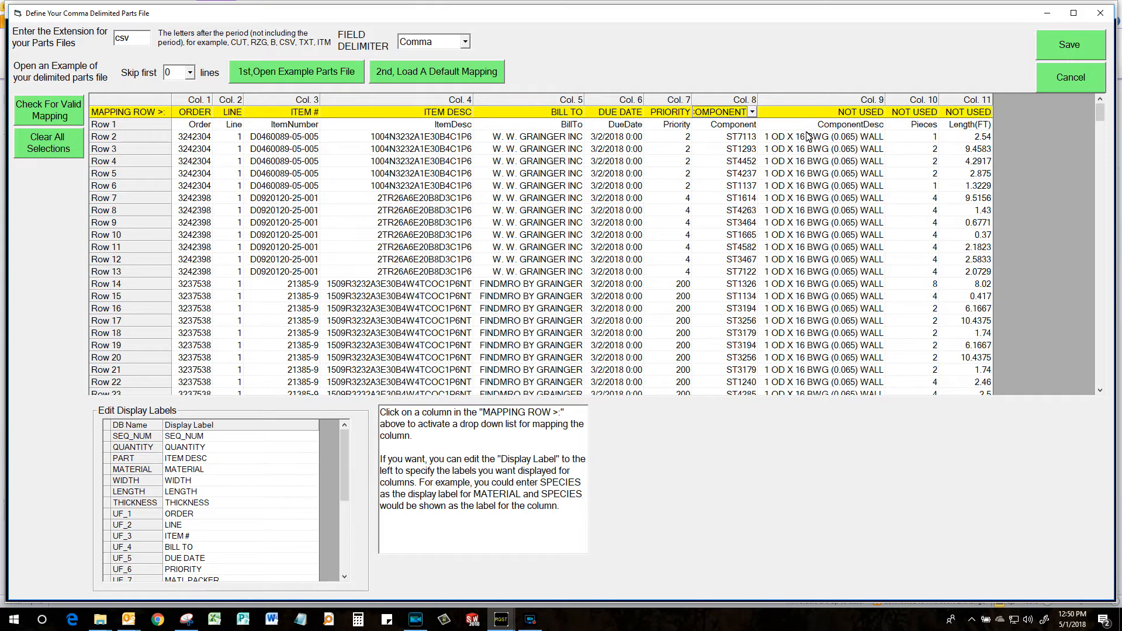
{"action": "left_click", "coordinate": [811, 114]}
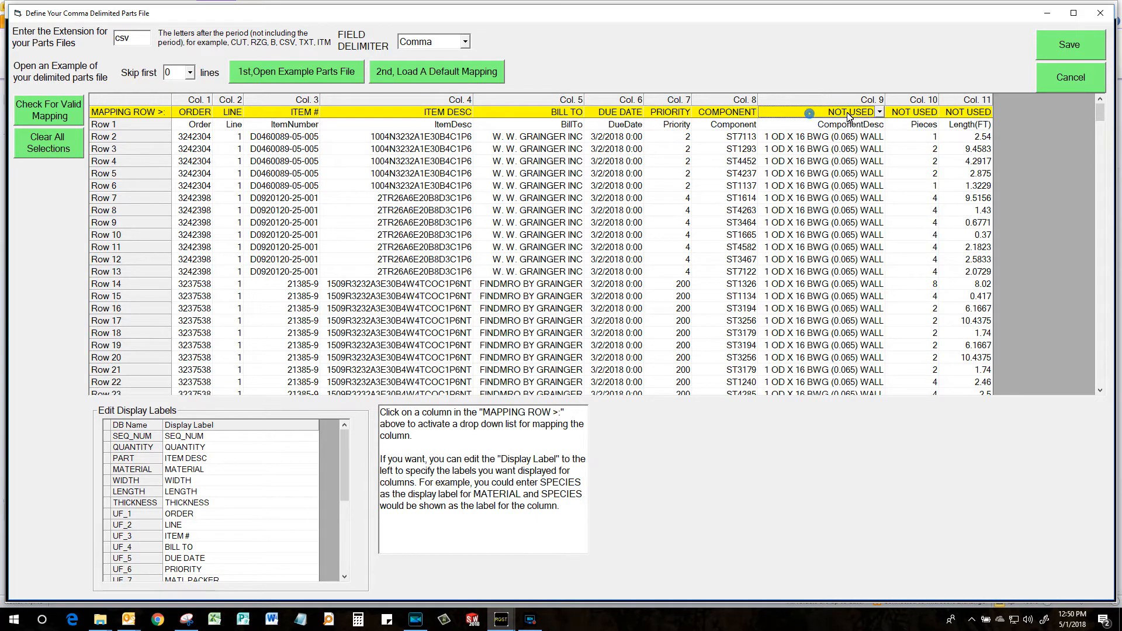
{"action": "left_click", "coordinate": [881, 112]}
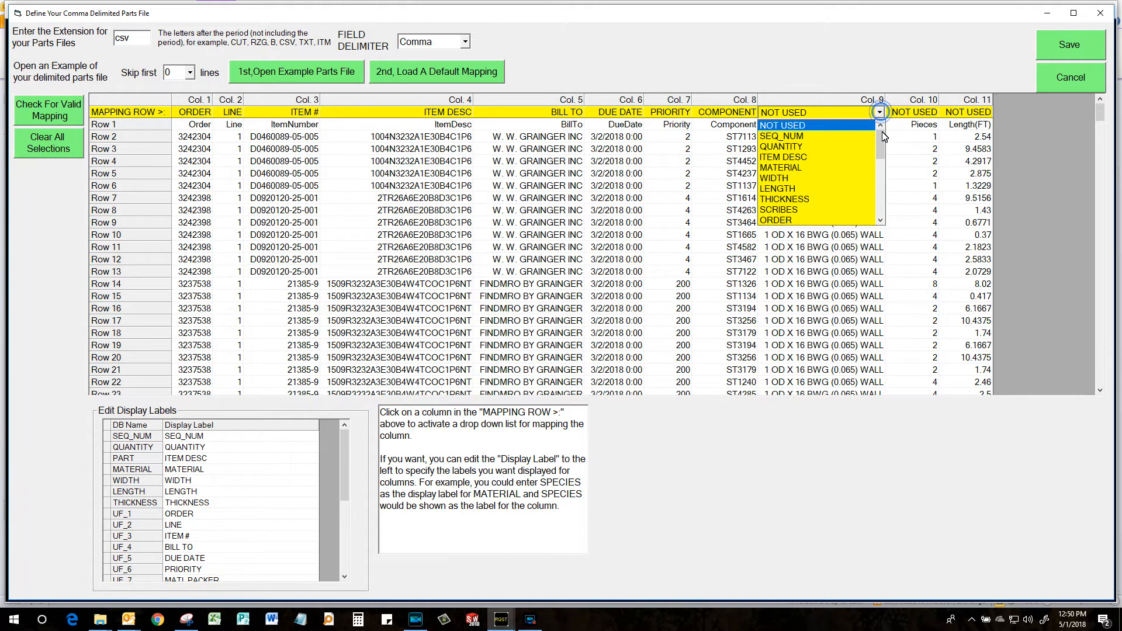
{"action": "left_click", "coordinate": [807, 165]}
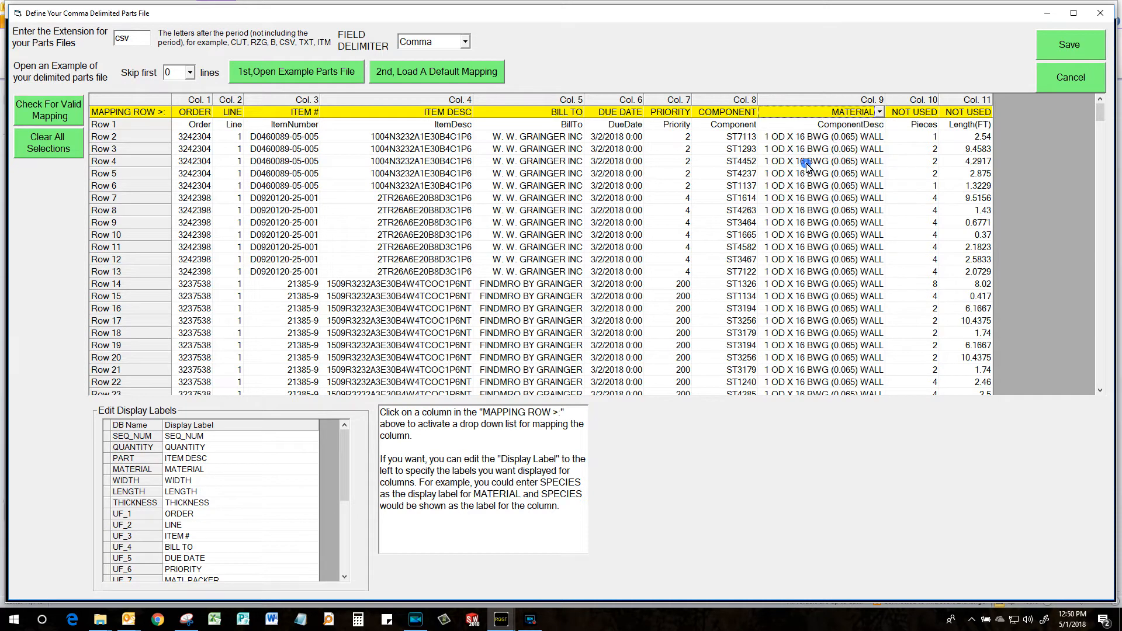
- Change the display label of the MATERIAL field to COMPONENT DESC
{"action": "left_click", "coordinate": [206, 470]}
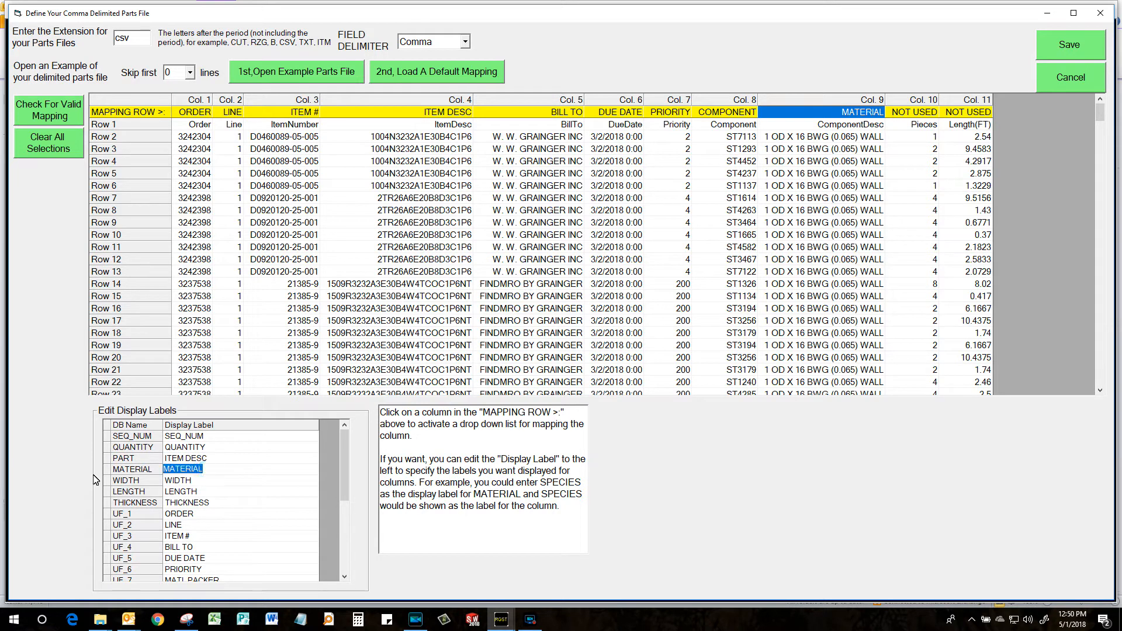
{"action": "type", "text": "component desc"}
{"action": "key", "text": "Return"}
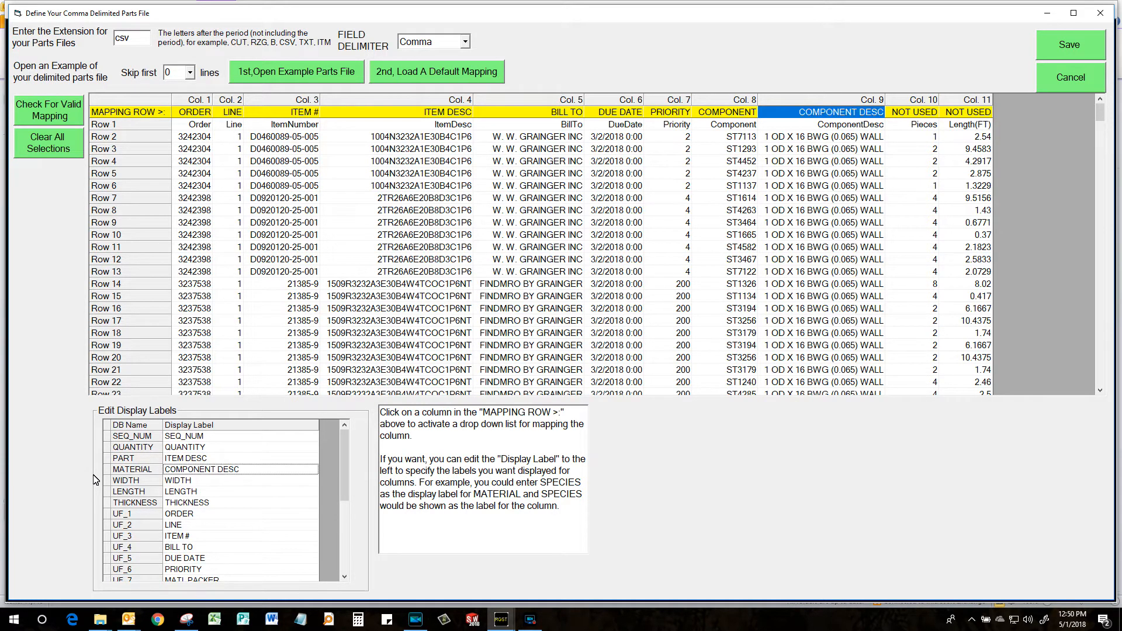
- Map column 10, which holds the number of pieces, to the QUANTITY field
{"action": "left_click", "coordinate": [914, 113]}
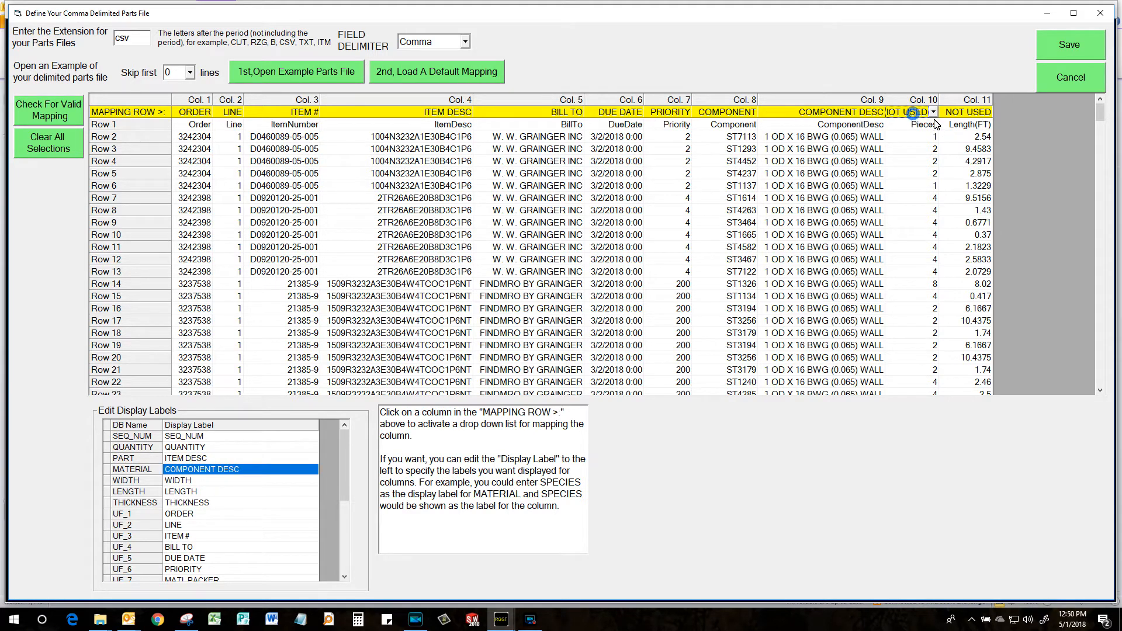
{"action": "left_click", "coordinate": [934, 113]}
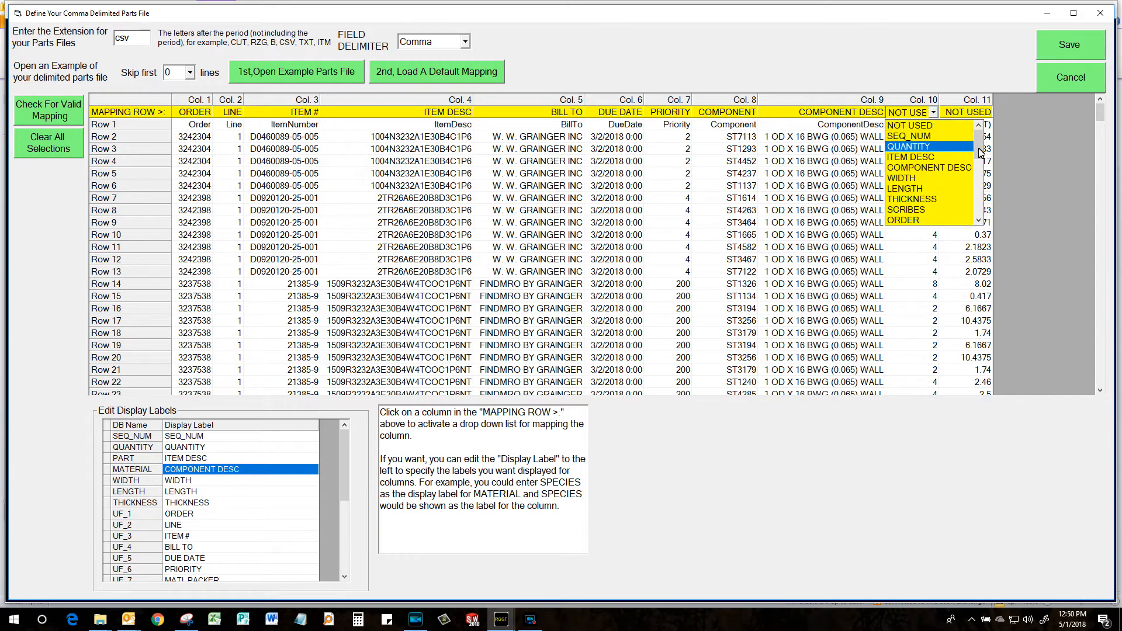
{"action": "left_click", "coordinate": [959, 147]}
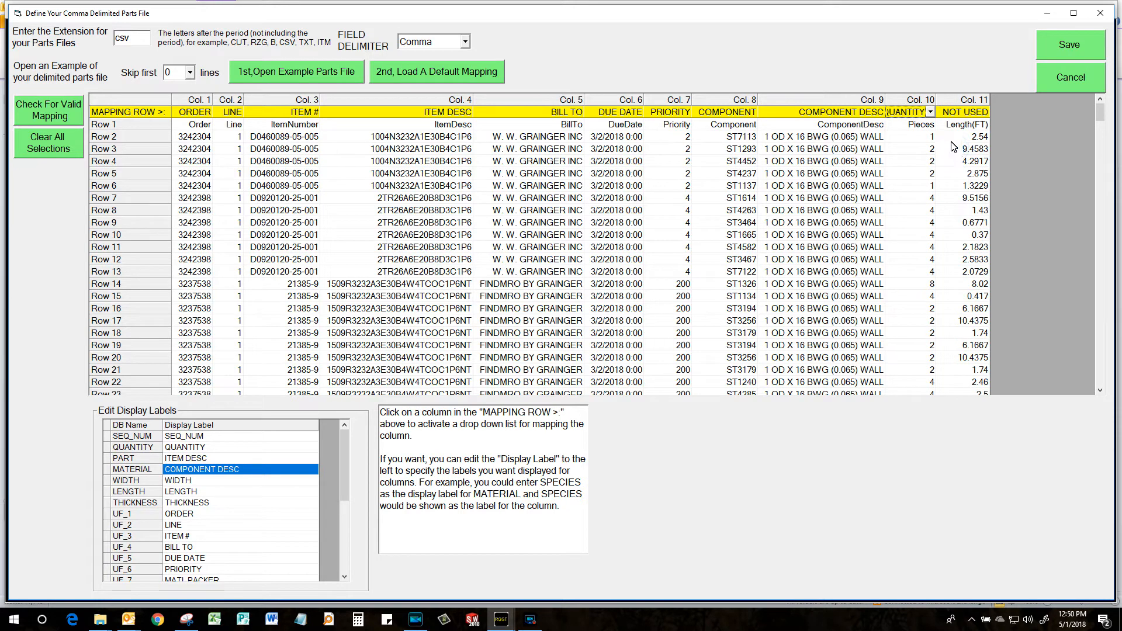
- Map column 11, which holds the lengths in feet, to the LENGTH field and save the mapping
{"action": "left_click", "coordinate": [957, 115]}
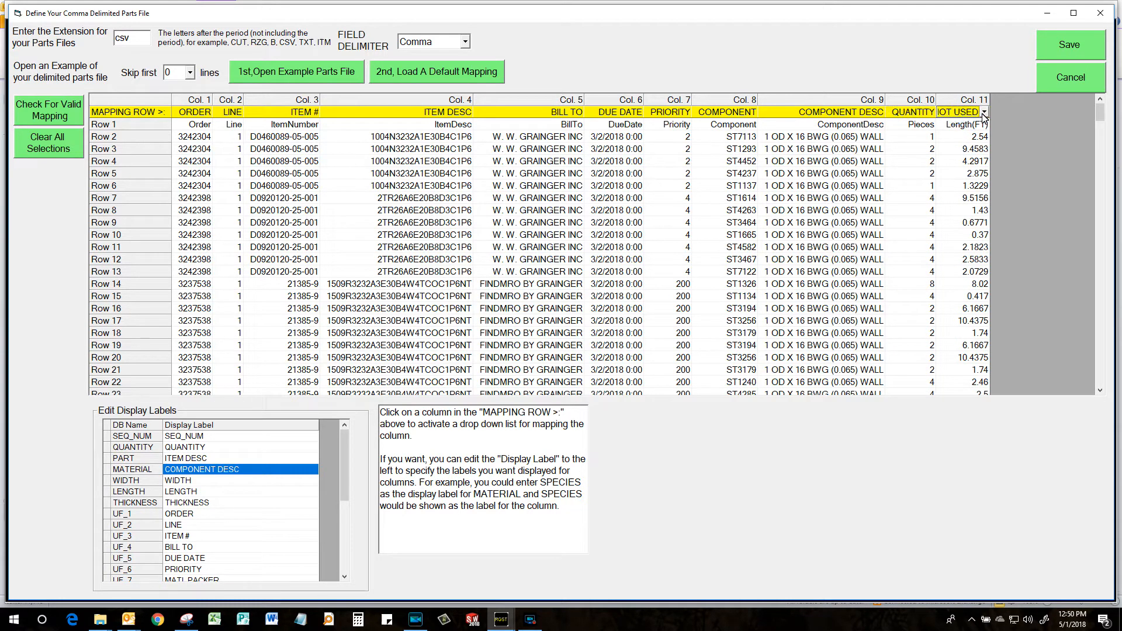
{"action": "left_click", "coordinate": [984, 113]}
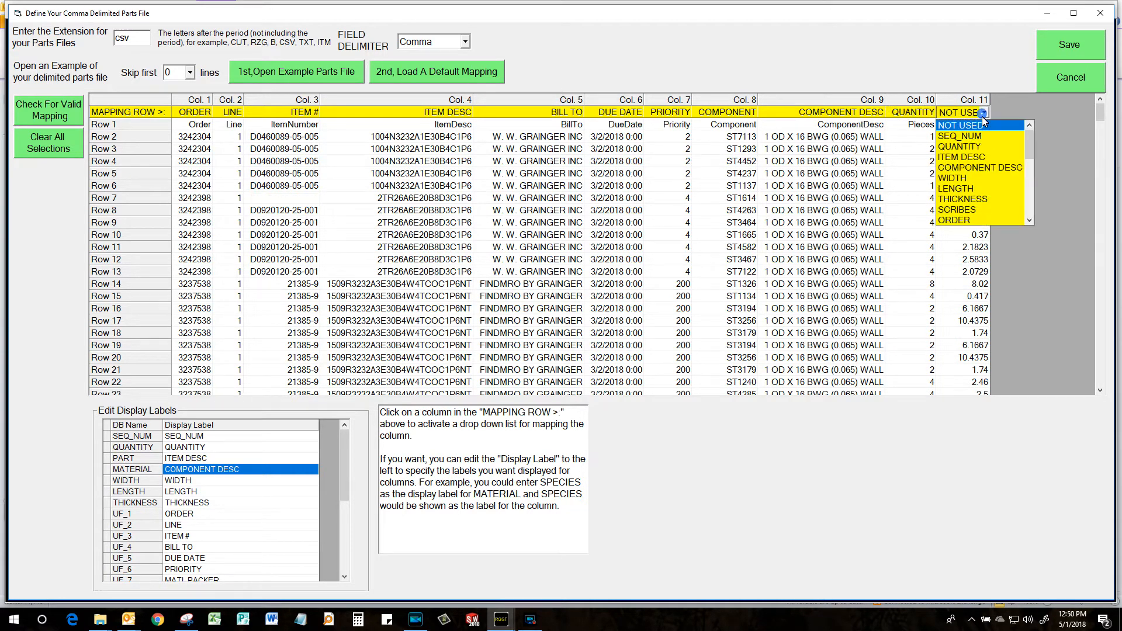
{"action": "left_click", "coordinate": [970, 188]}
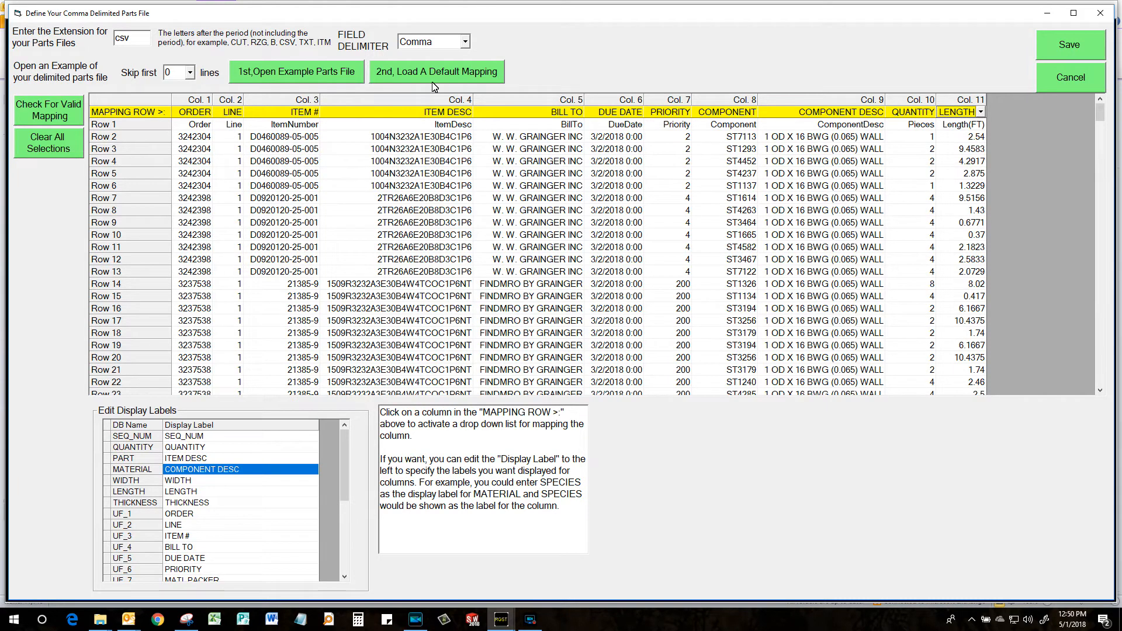
{"action": "left_click", "coordinate": [1057, 47]}
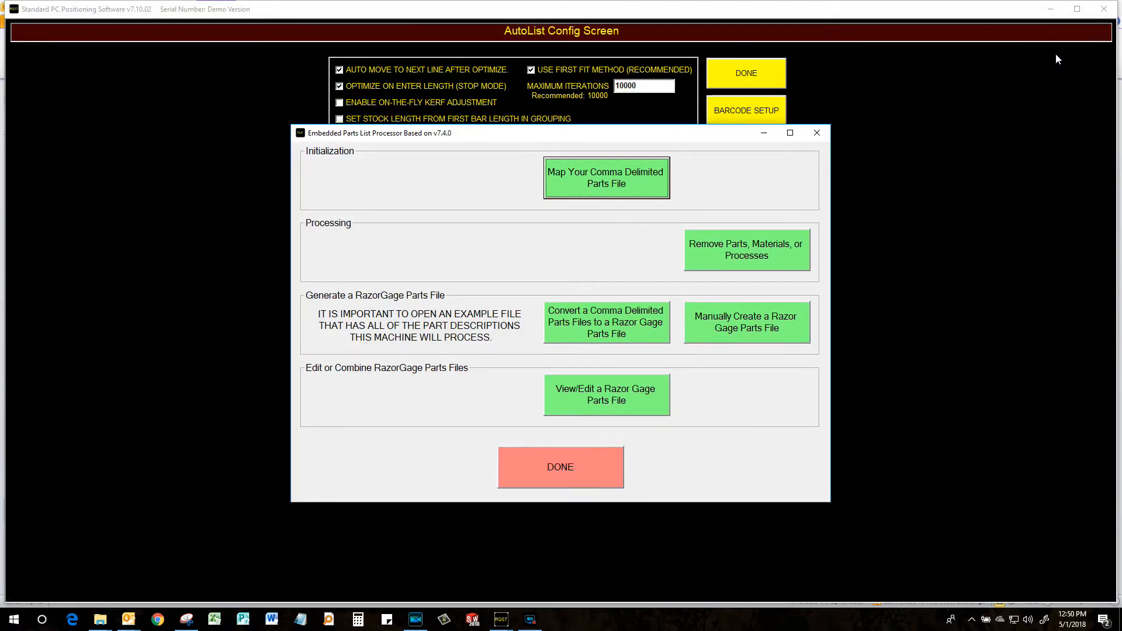
- Start converting a comma delimited parts file and open COTTERM CSV Test file.csv from the 050118 folder
{"action": "left_click", "coordinate": [624, 330]}
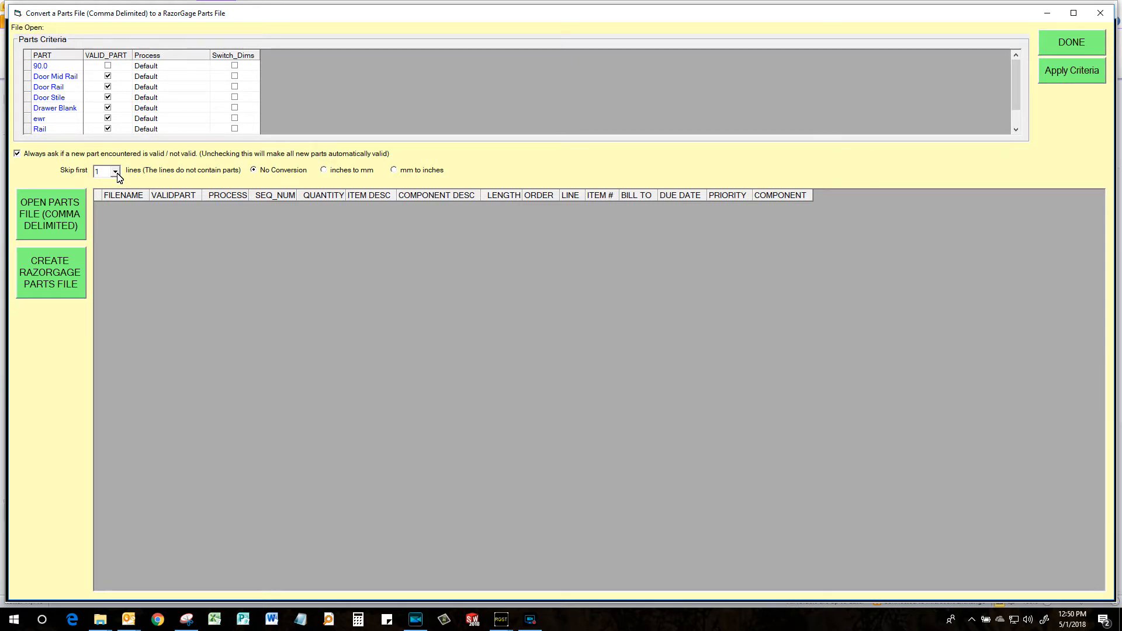
{"action": "left_click", "coordinate": [72, 212]}
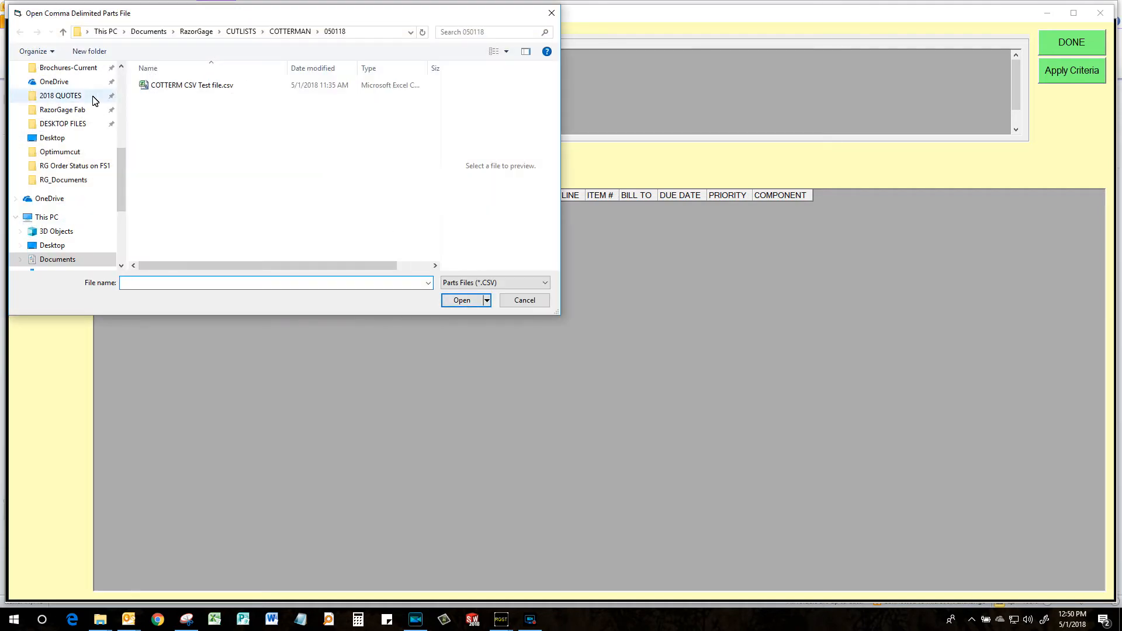
{"action": "left_click", "coordinate": [194, 85]}
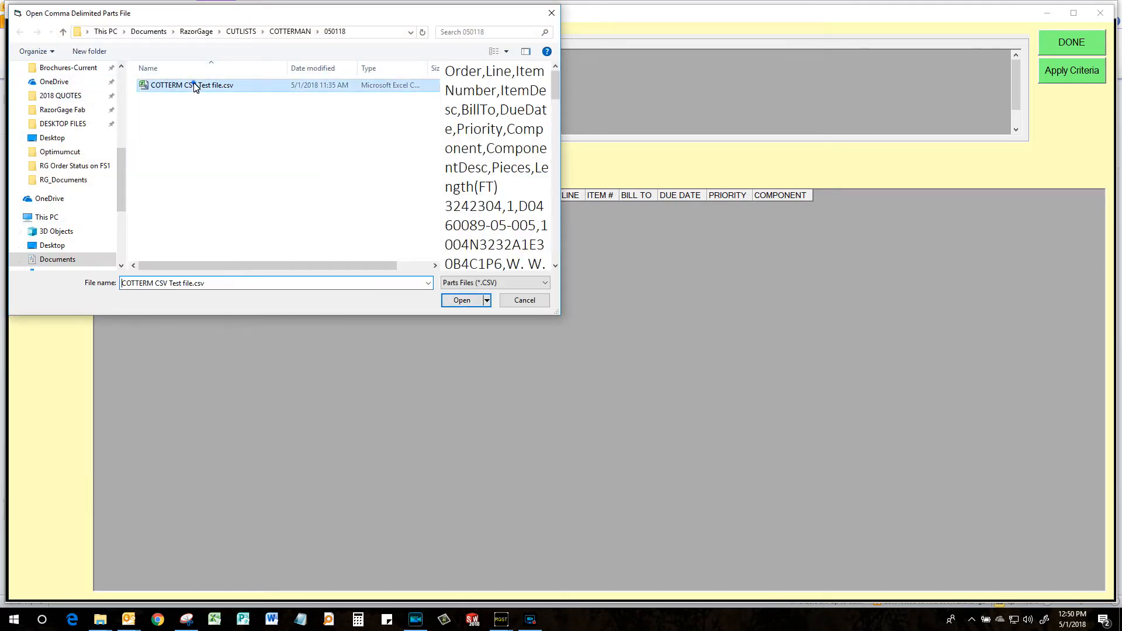
{"action": "left_click", "coordinate": [462, 300]}
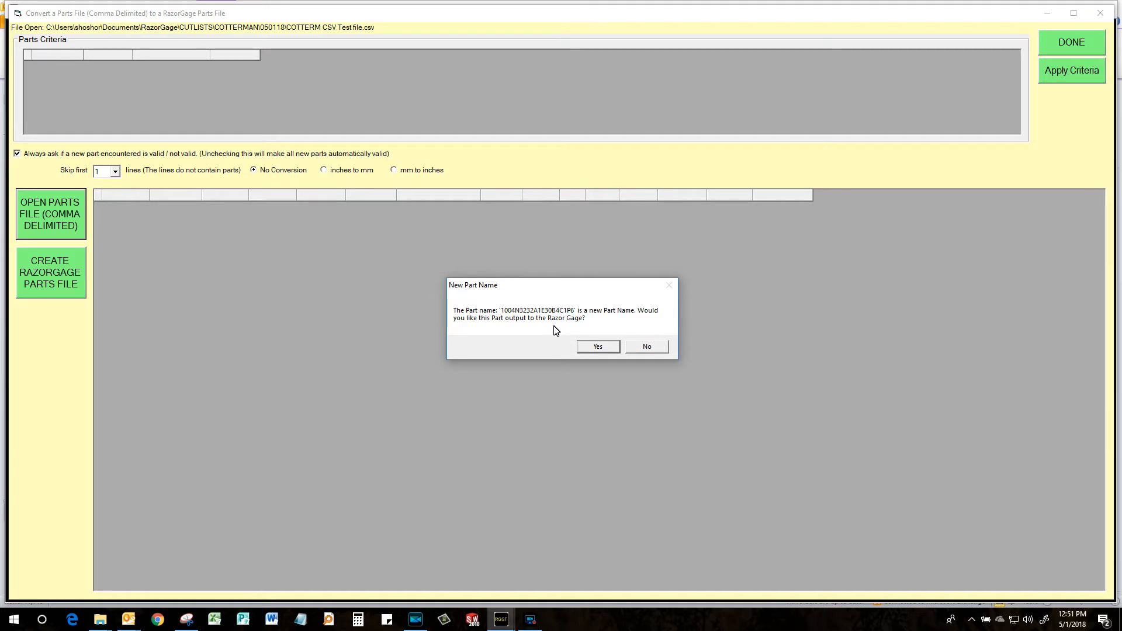
- Approve every new part name in the opened parts file for output to the RazorGage
{"action": "left_click", "coordinate": [608, 348]}
{"action": "left_click", "coordinate": [605, 349]}
{"action": "left_click", "coordinate": [602, 347]}
{"action": "left_click", "coordinate": [602, 347]}
{"action": "left_click", "coordinate": [602, 347]}
{"action": "left_click", "coordinate": [602, 347]}
{"action": "left_click", "coordinate": [602, 347]}
{"action": "left_click", "coordinate": [602, 348]}
{"action": "left_click", "coordinate": [603, 347]}
{"action": "left_click", "coordinate": [602, 347]}
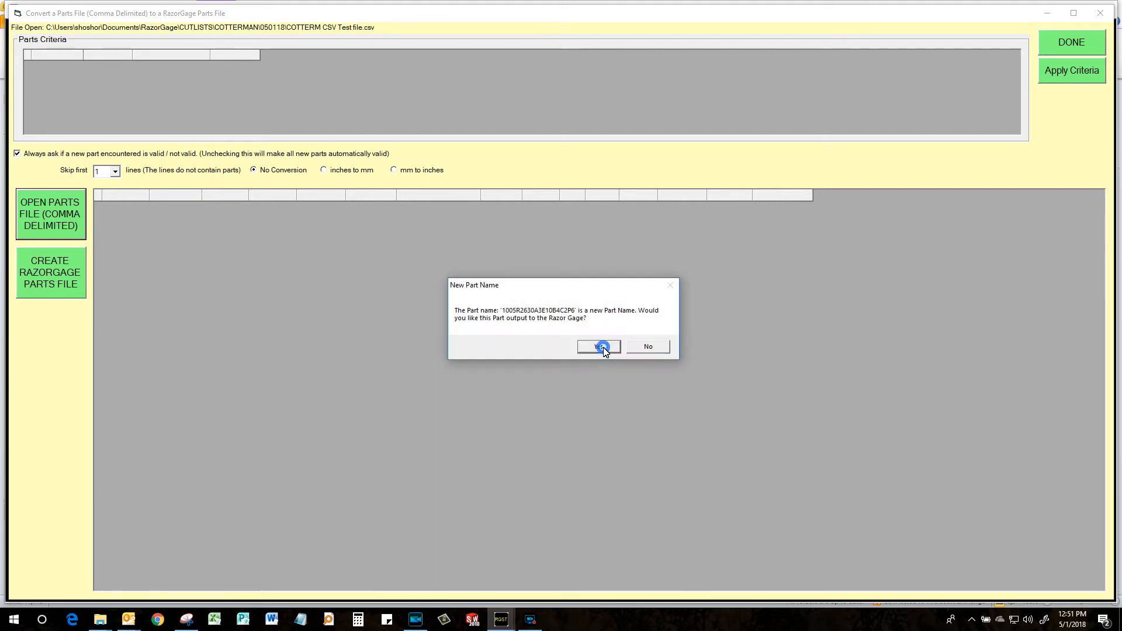
{"action": "left_click", "coordinate": [602, 347]}
{"action": "left_click", "coordinate": [602, 347]}
{"action": "left_click", "coordinate": [602, 347]}
{"action": "left_click", "coordinate": [602, 347]}
{"action": "left_click", "coordinate": [602, 347]}
{"action": "left_click", "coordinate": [599, 347]}
{"action": "left_click", "coordinate": [596, 347]}
{"action": "left_click", "coordinate": [594, 347]}
{"action": "left_click", "coordinate": [596, 347]}
{"action": "left_click", "coordinate": [600, 347]}
{"action": "left_click", "coordinate": [602, 347]}
{"action": "left_click", "coordinate": [602, 348]}
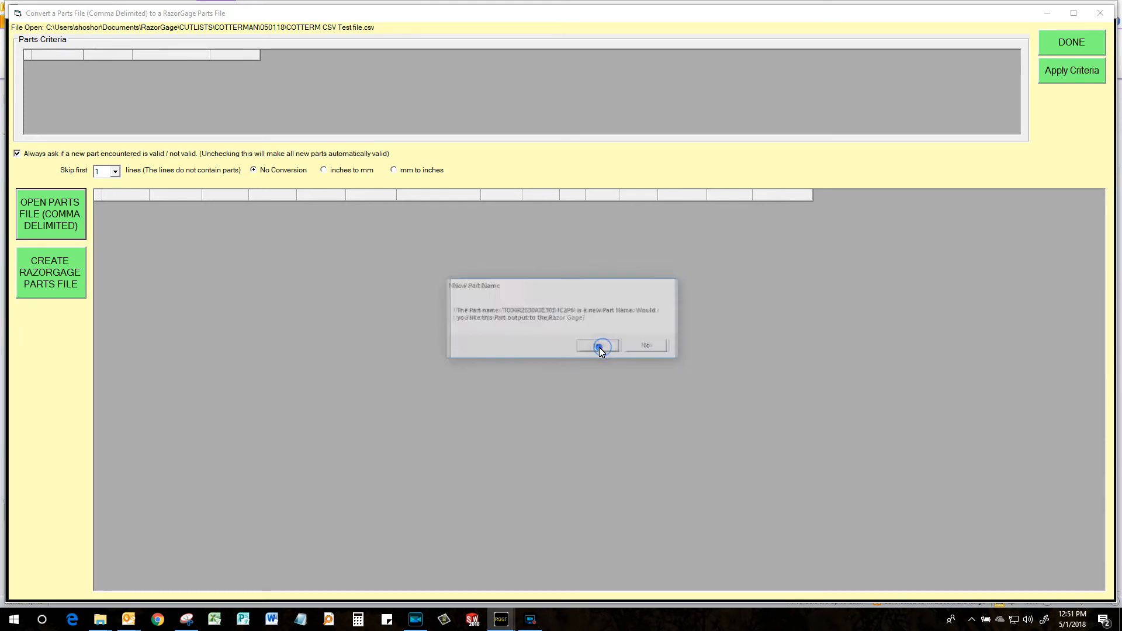
{"action": "left_click", "coordinate": [600, 348]}
{"action": "left_click", "coordinate": [599, 347]}
{"action": "left_click", "coordinate": [600, 347]}
{"action": "left_click", "coordinate": [602, 347]}
{"action": "left_click", "coordinate": [602, 347]}
{"action": "left_click", "coordinate": [602, 347]}
{"action": "left_click", "coordinate": [602, 348]}
{"action": "left_click", "coordinate": [602, 347]}
{"action": "left_click", "coordinate": [602, 347]}
{"action": "left_click", "coordinate": [604, 347]}
{"action": "left_click", "coordinate": [603, 347]}
{"action": "left_click", "coordinate": [602, 347]}
{"action": "left_click", "coordinate": [602, 347]}
{"action": "left_click", "coordinate": [602, 347]}
{"action": "left_click", "coordinate": [602, 347]}
{"action": "left_click", "coordinate": [602, 347]}
{"action": "left_click", "coordinate": [602, 347]}
{"action": "left_click", "coordinate": [602, 347]}
{"action": "left_click", "coordinate": [602, 347]}
{"action": "left_click", "coordinate": [602, 347]}
{"action": "left_click", "coordinate": [602, 347]}
{"action": "left_click", "coordinate": [601, 348]}
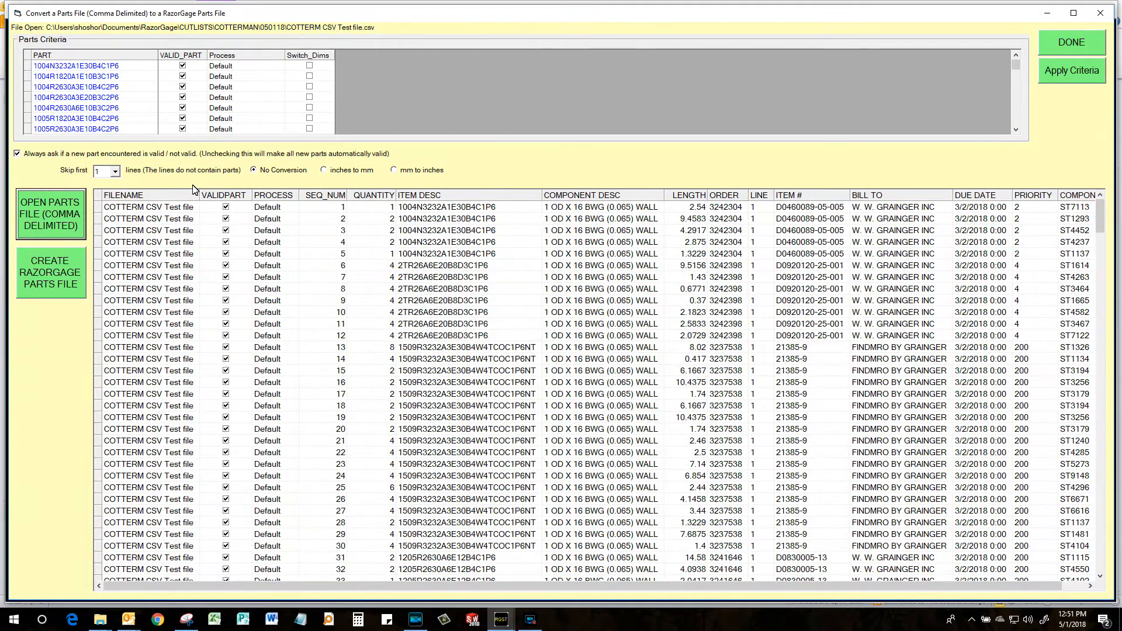
- Create the RazorGage parts file from the loaded parts, saving it as COTTERM CSV Test file.rdb in the 050118 folder
{"action": "left_click", "coordinate": [58, 287]}
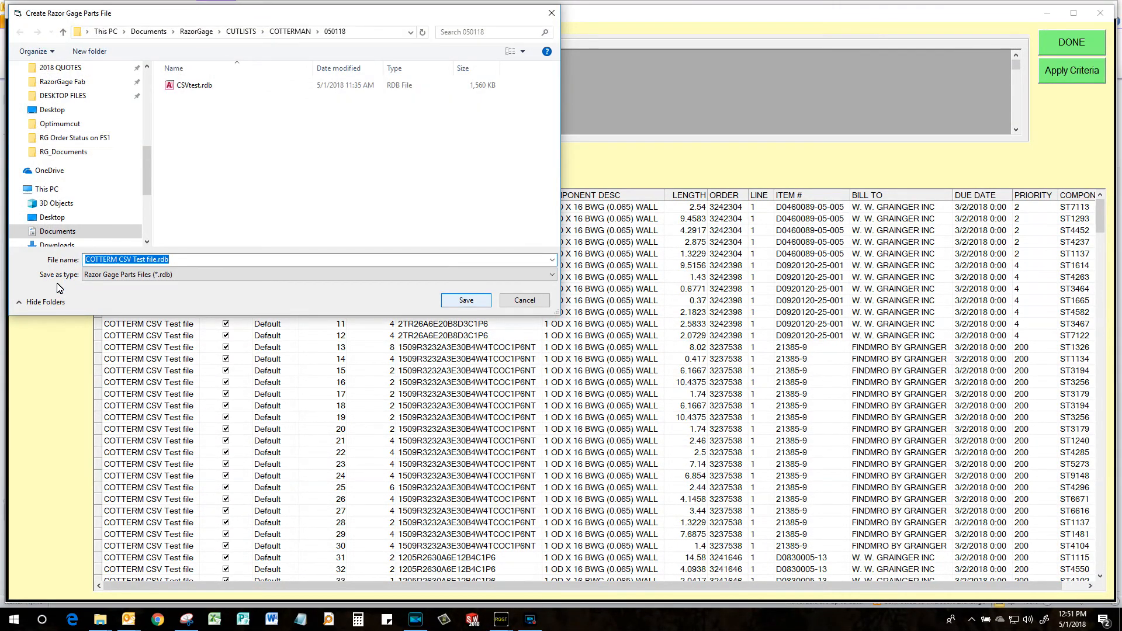
{"action": "left_click", "coordinate": [466, 300]}
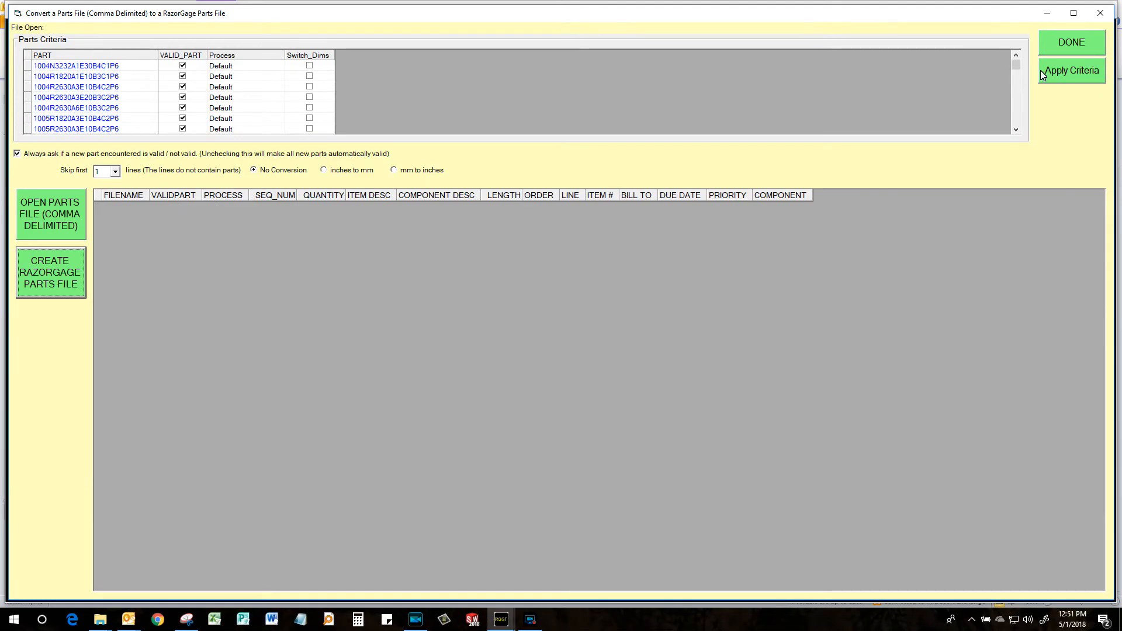
- Close the parts file converter and the parts list processor, and return from the configuration screen to the AutoList screen
{"action": "left_click", "coordinate": [1081, 52]}
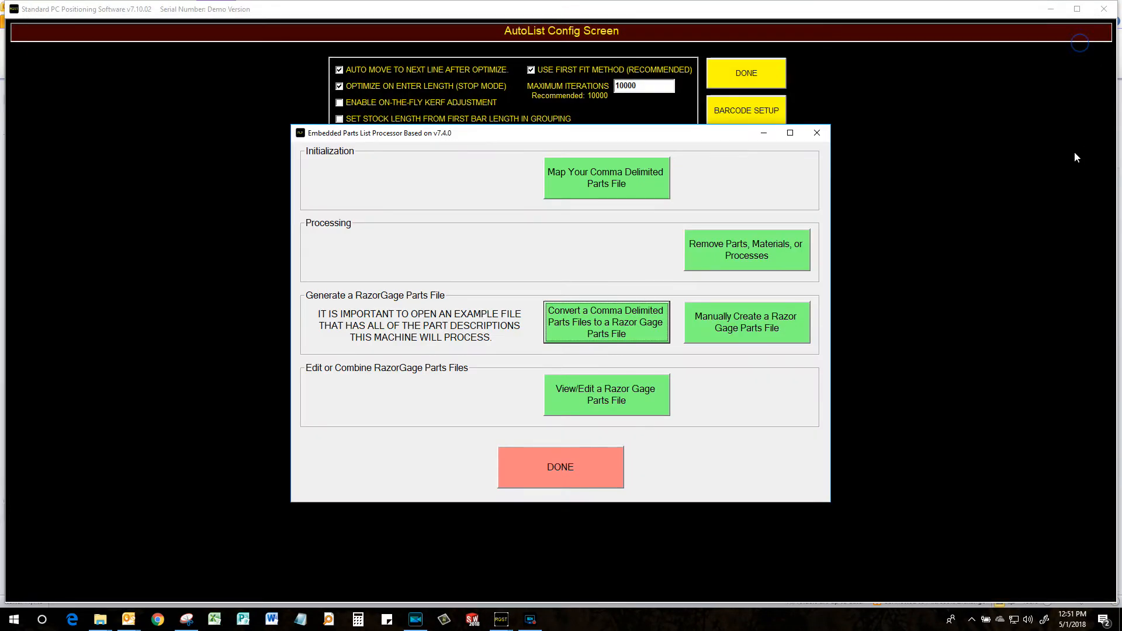
{"action": "left_click", "coordinate": [579, 476]}
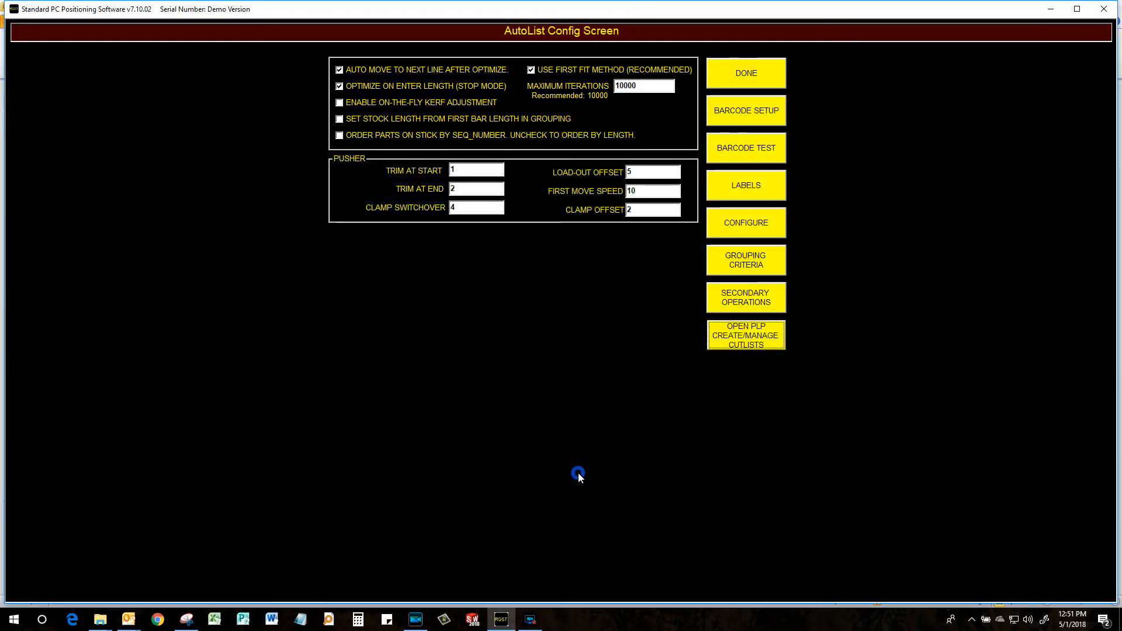
{"action": "left_click", "coordinate": [747, 75]}
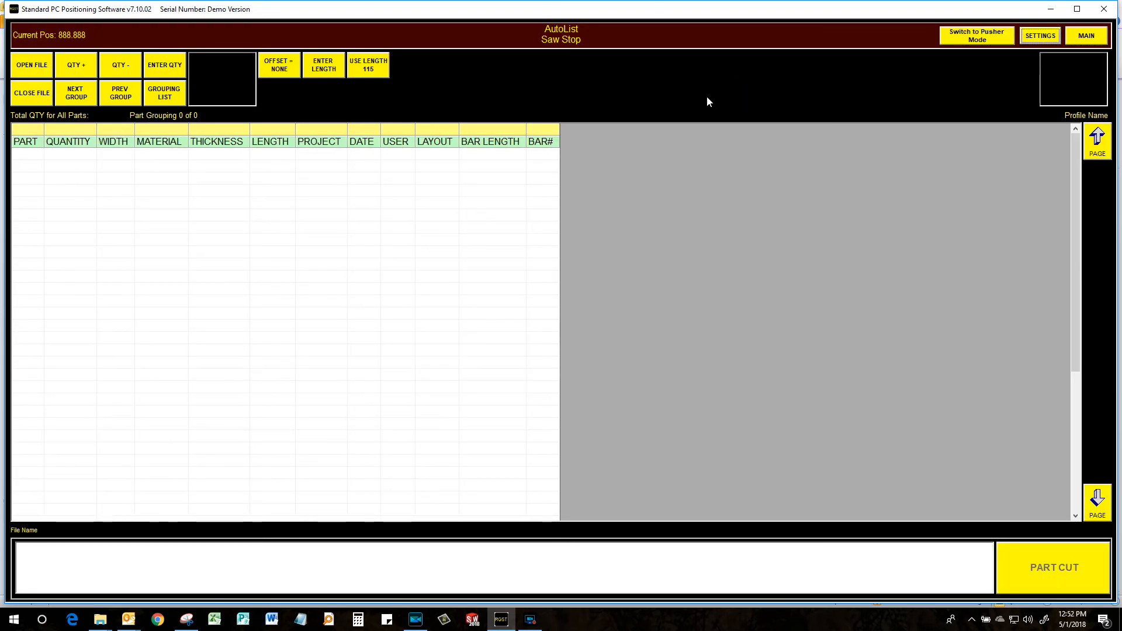
{"action": "left_click", "coordinate": [1051, 39]}
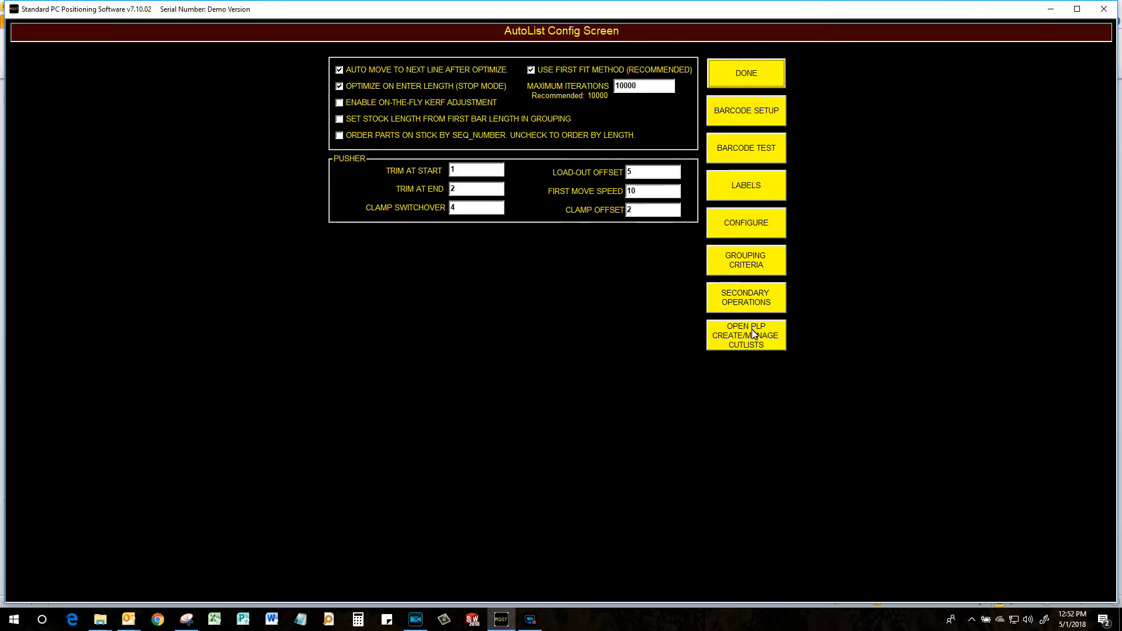
{"action": "left_click", "coordinate": [760, 71]}
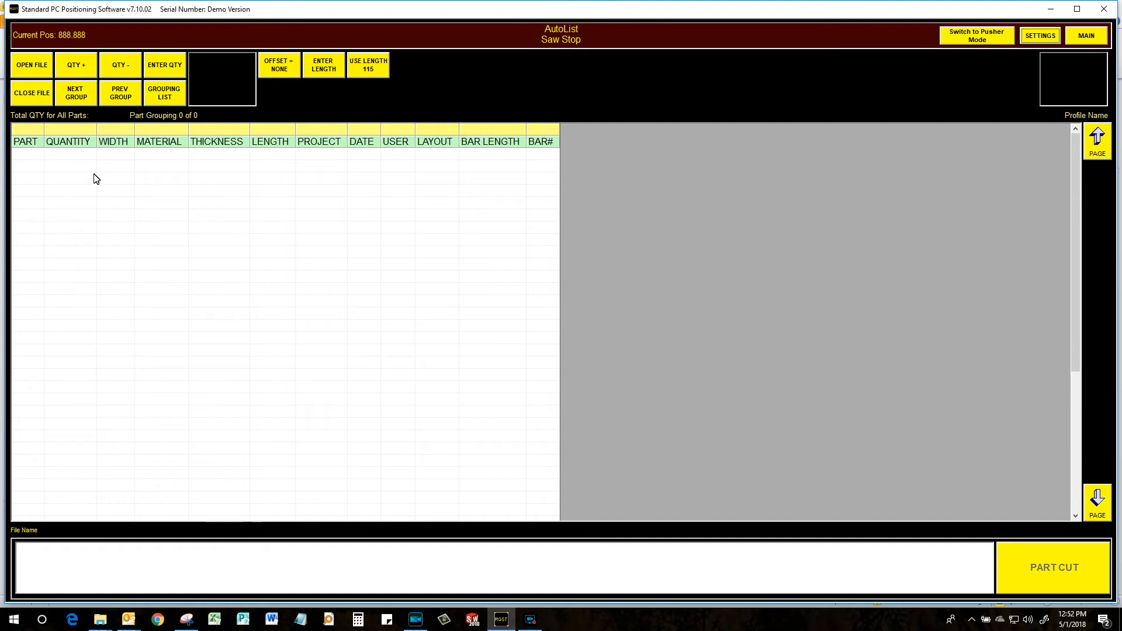
- Open COTTERM CSV Test file.csv from the 050118 folder under CUTLISTS > COTTERMAN as the AutoList cut list
{"action": "left_click", "coordinate": [36, 68]}
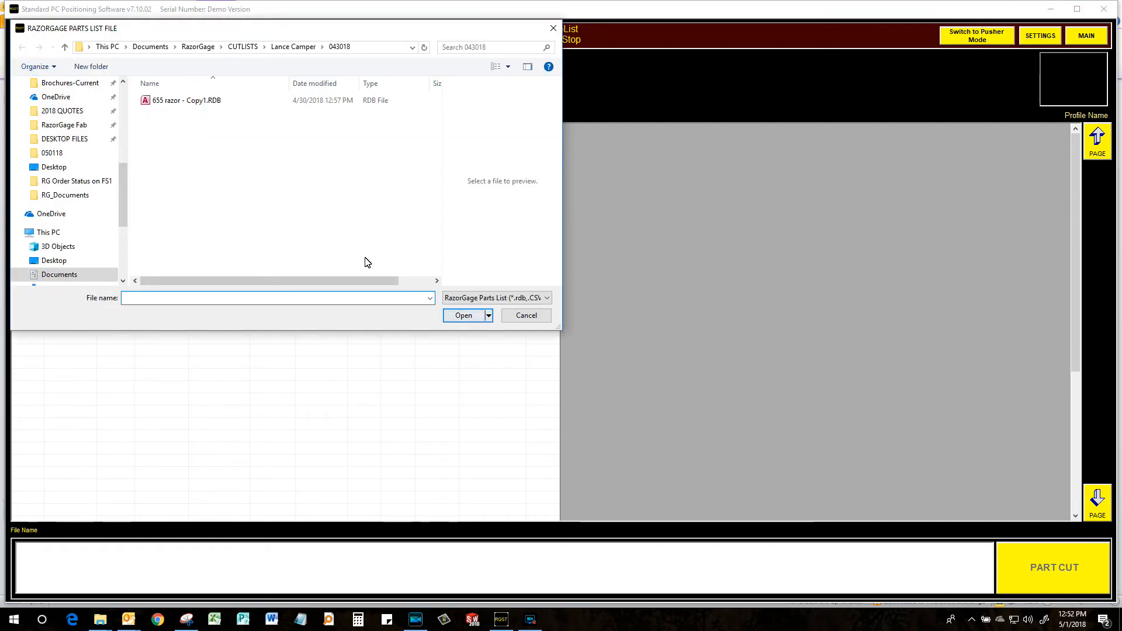
{"action": "left_click", "coordinate": [243, 46]}
{"action": "left_click", "coordinate": [172, 149]}
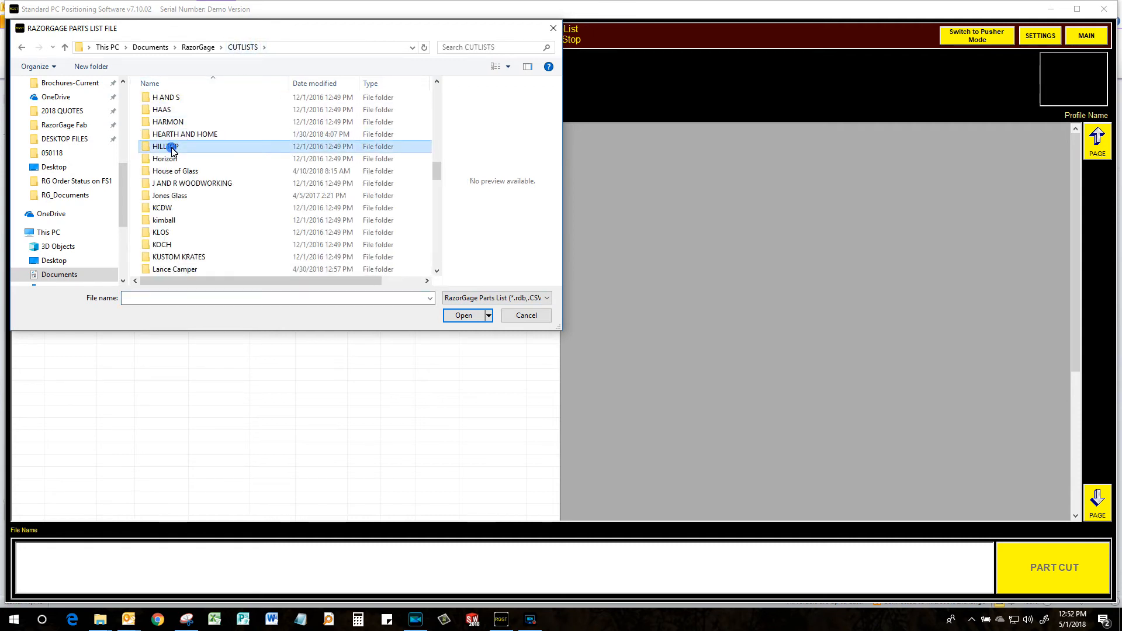
{"action": "type", "text": "cot"}
{"action": "key", "text": "Return"}
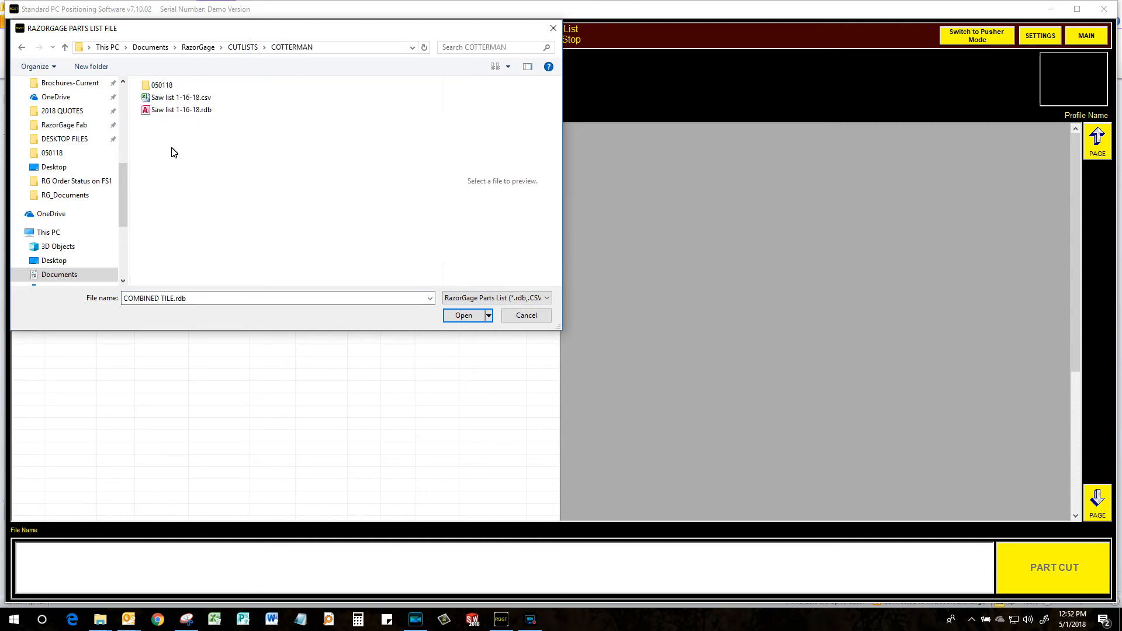
{"action": "double_click", "coordinate": [159, 85]}
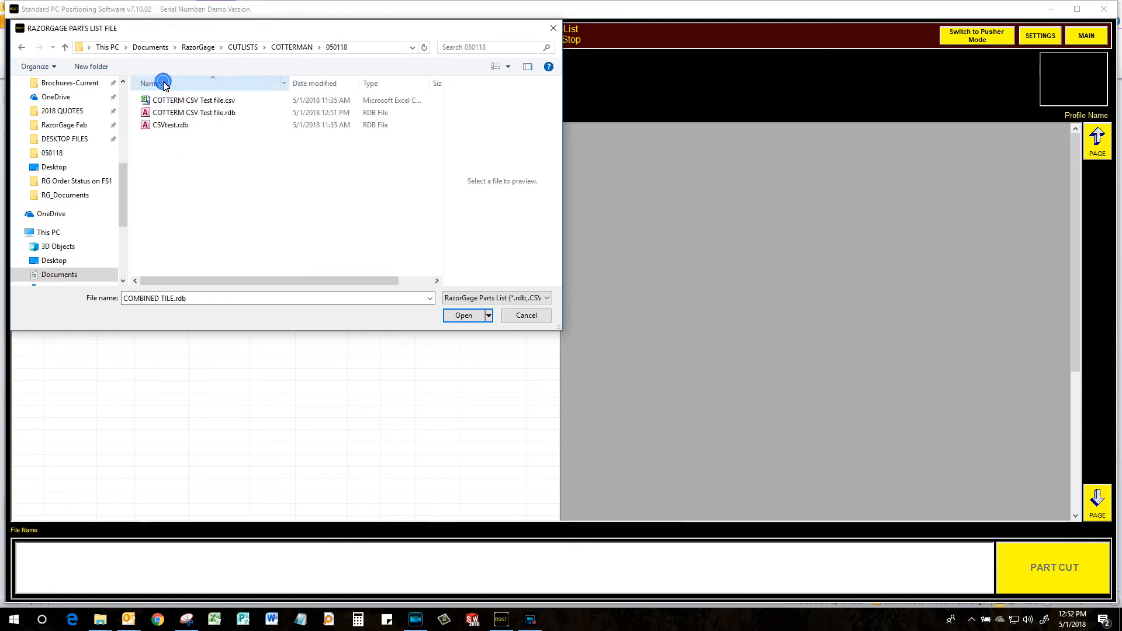
{"action": "left_click", "coordinate": [186, 104]}
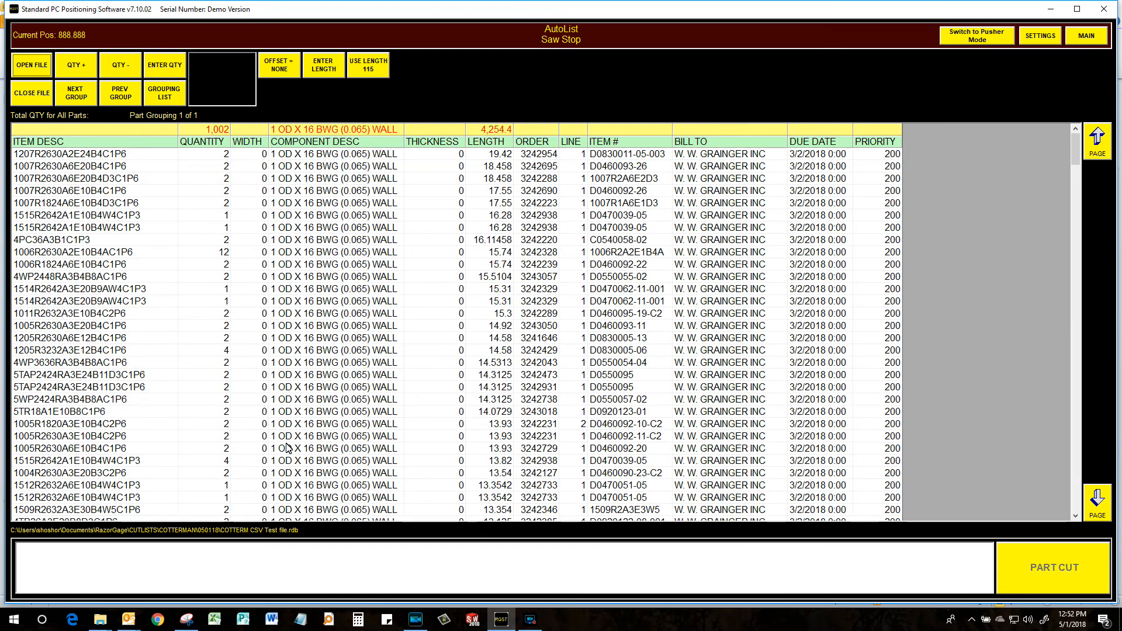
- Check which parts list files the 050118 folder holds, without opening another one
{"action": "left_click", "coordinate": [39, 63]}
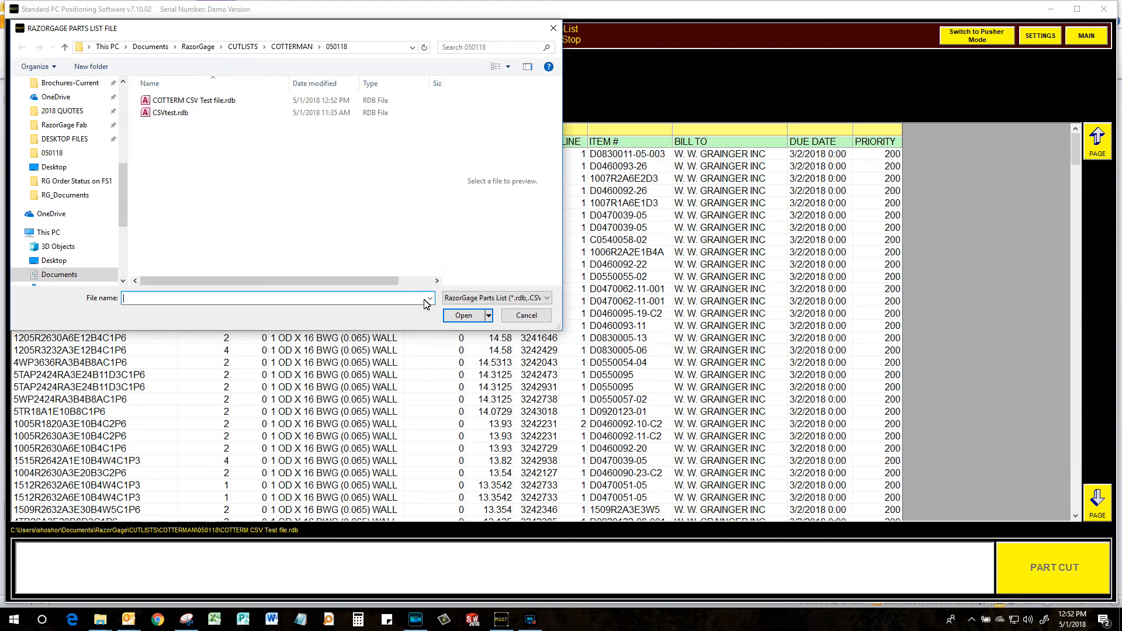
{"action": "left_click", "coordinate": [526, 315]}
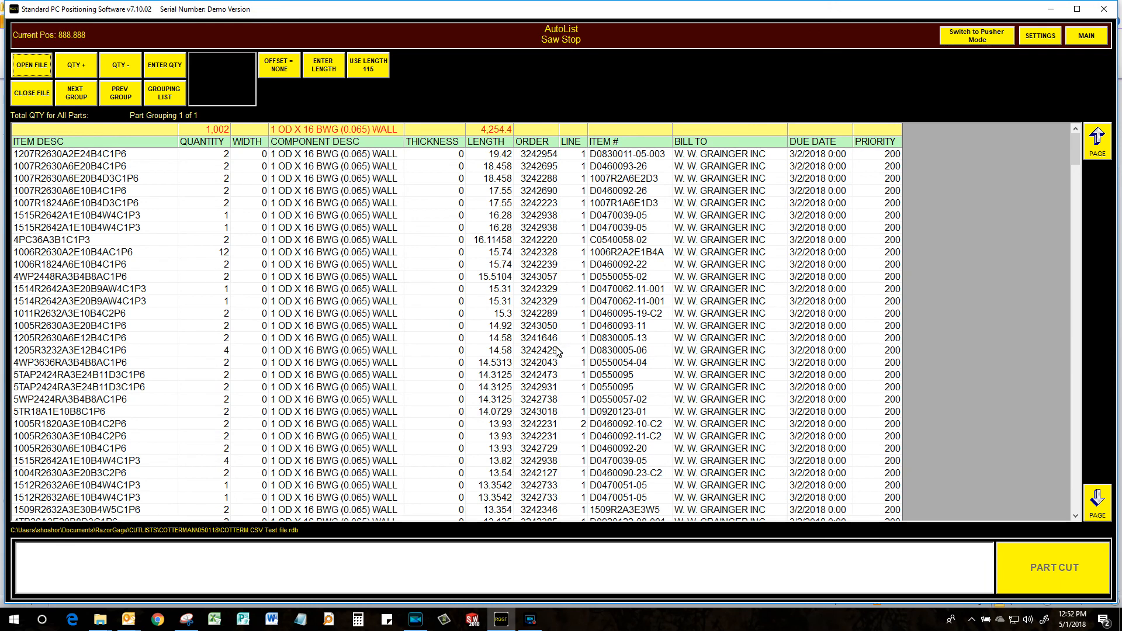